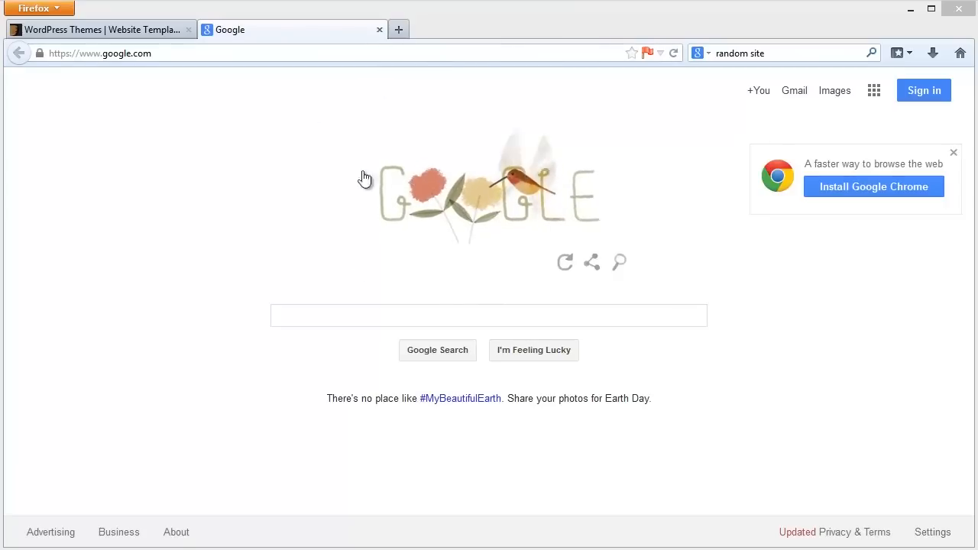
Search Google for wordpress and land on the WordPress.org home page.
click(375, 314)
text(wordpra)
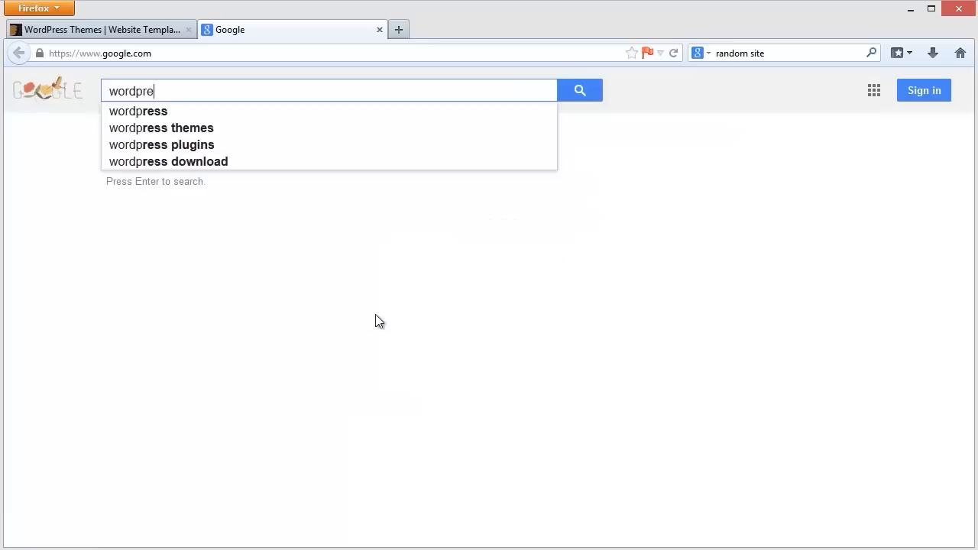
key(BackSpace)
text(ess)
key(Return)
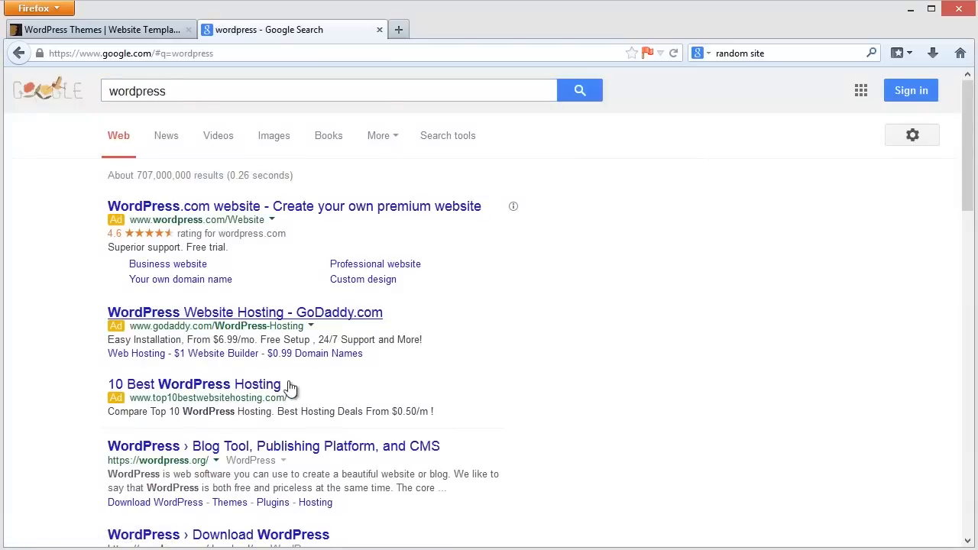
click(268, 445)
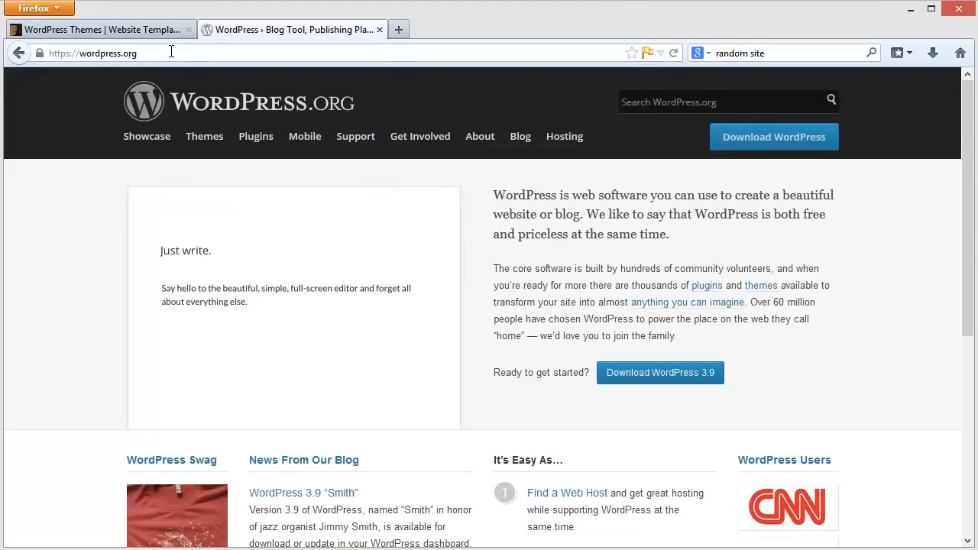
click(171, 53)
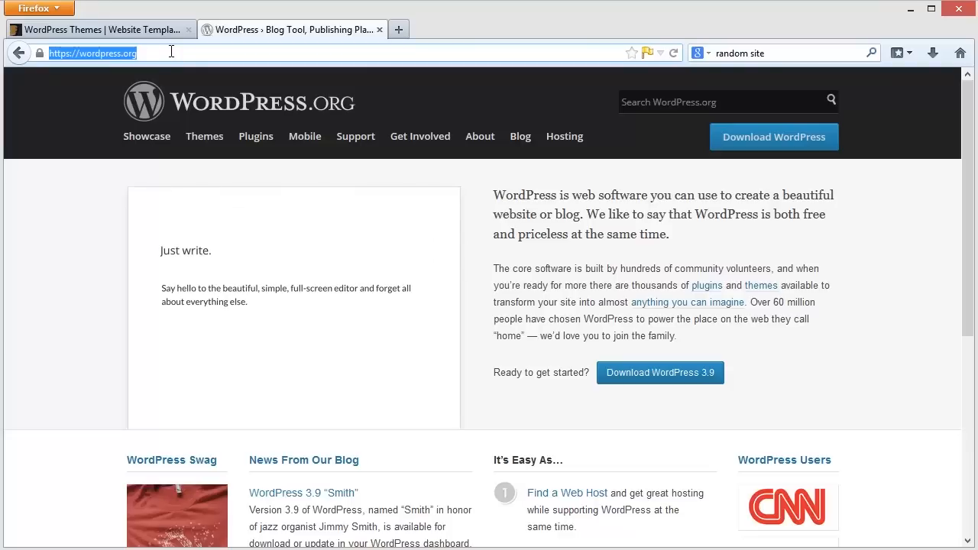
text(go daddy.com)
Visit the GoDaddy home page via go daddy.com, look it over, and close its tab.
key(Return)
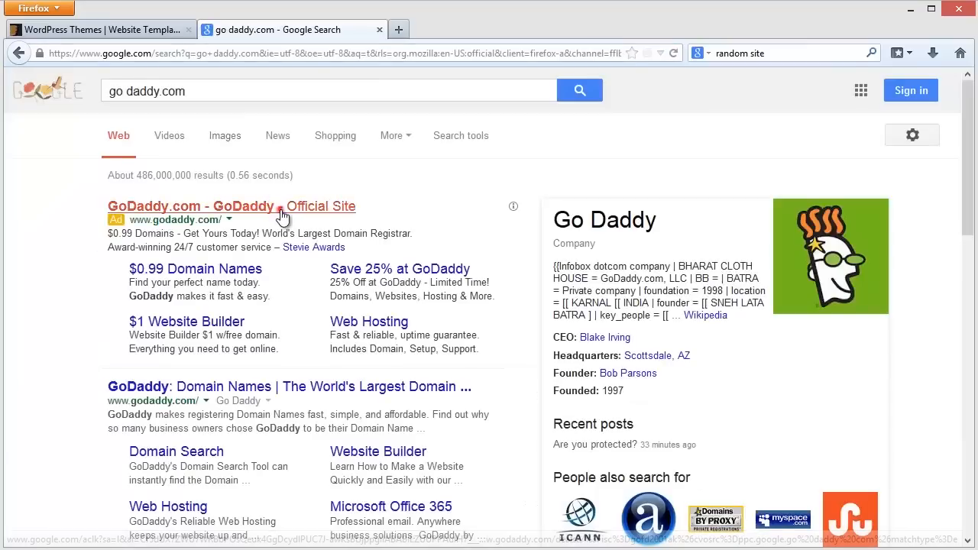
click(282, 216)
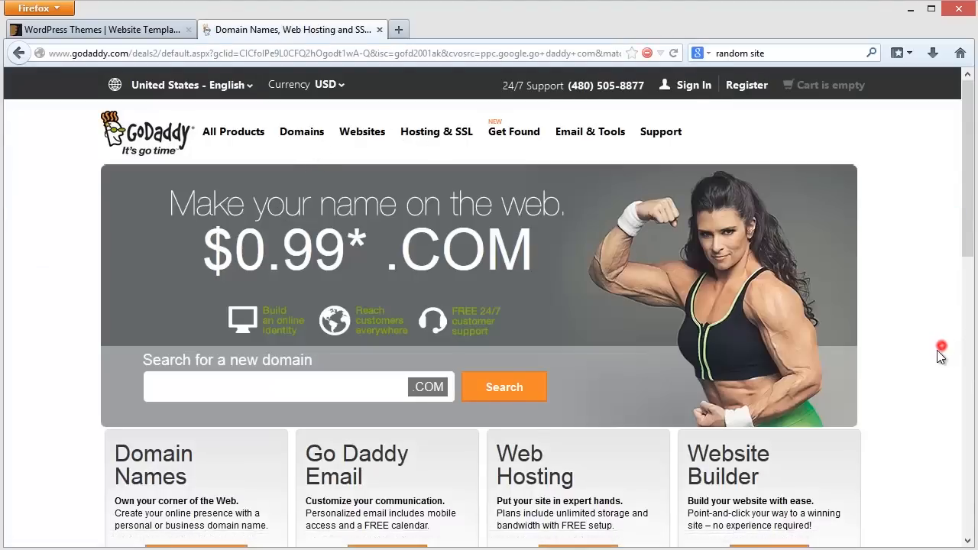
scroll(941, 355, down, 5)
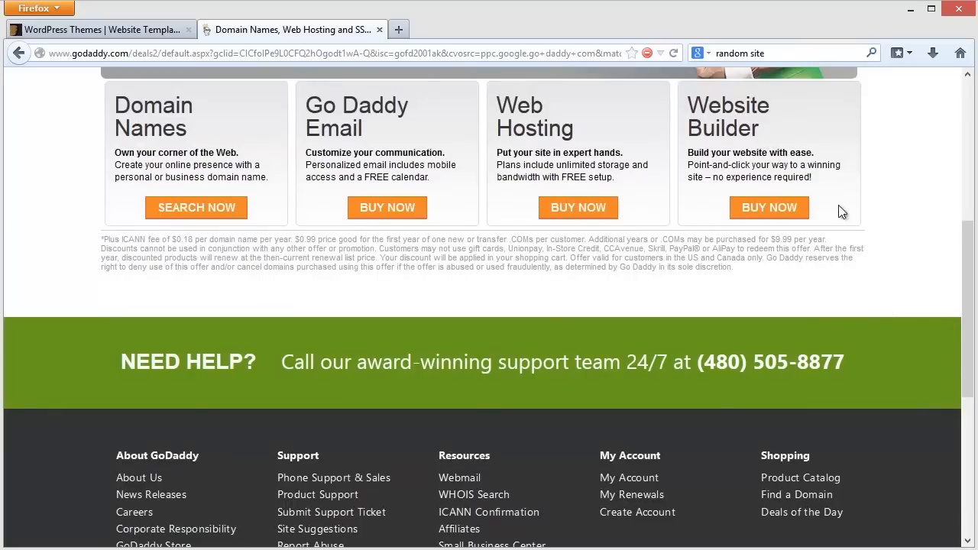
scroll(880, 224, up, 5)
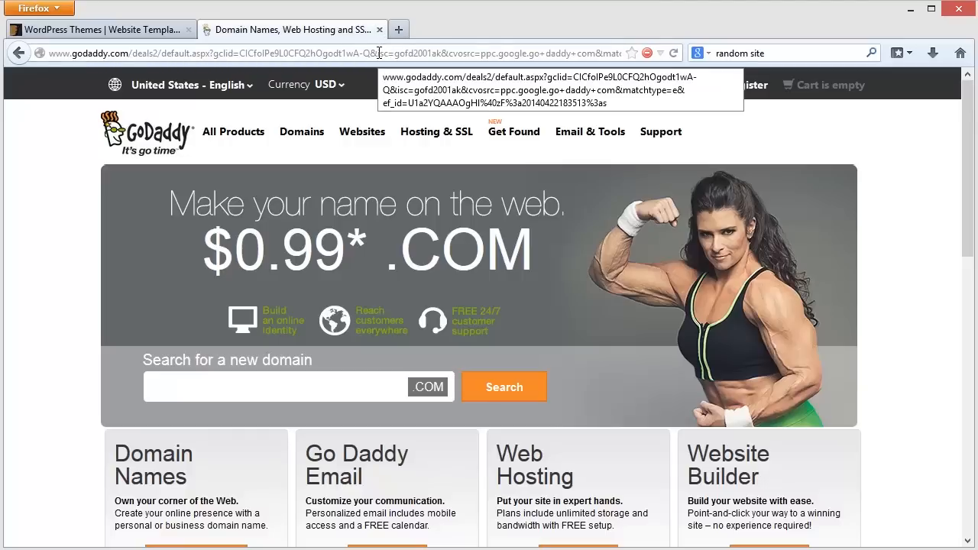
click(380, 30)
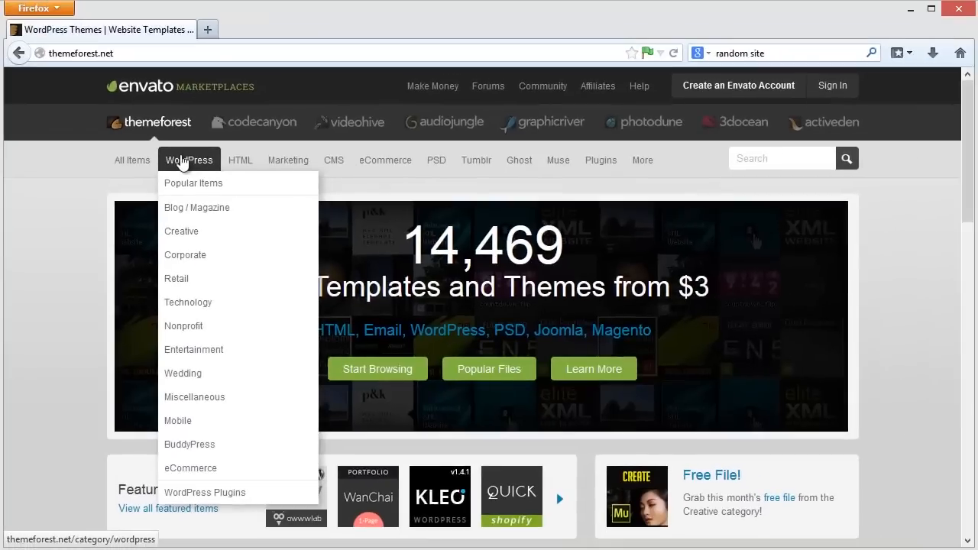
Show ThemeForest's Popular WordPress themes, led by Avada among last week's top sellers.
click(183, 161)
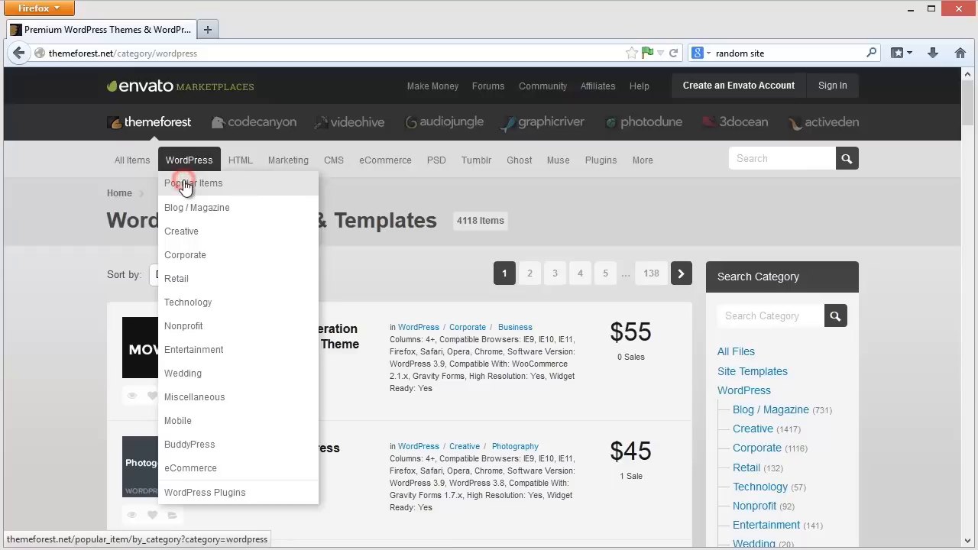
click(186, 186)
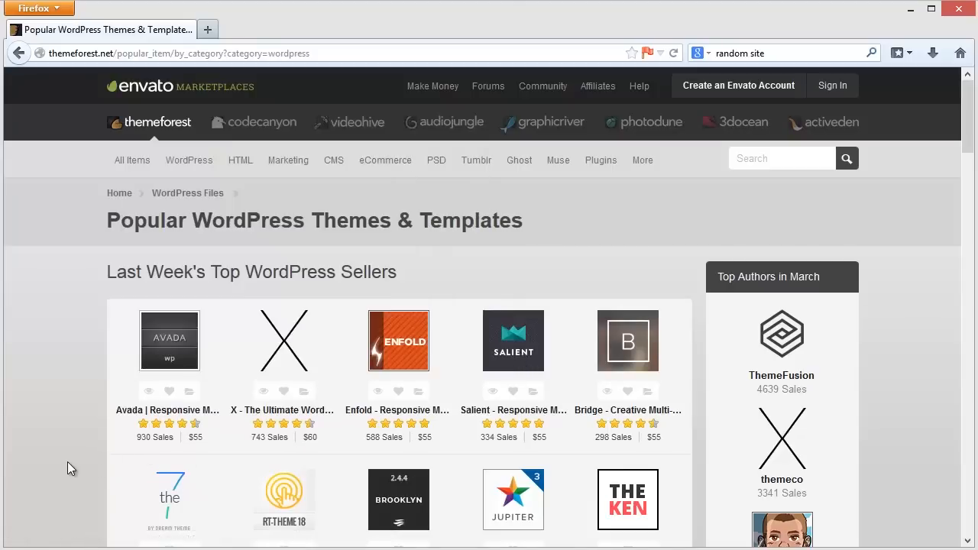
scroll(67, 462, down, 3)
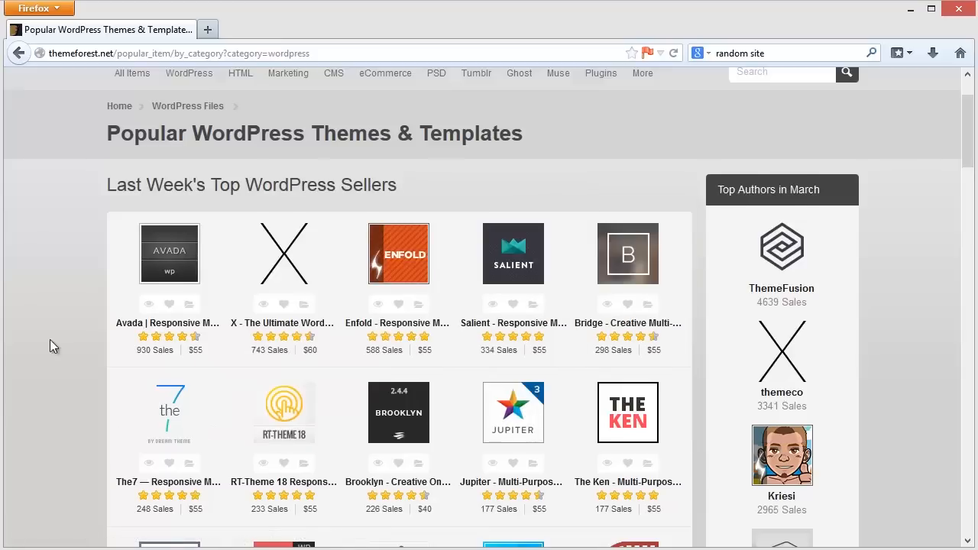
scroll(50, 340, up, 3)
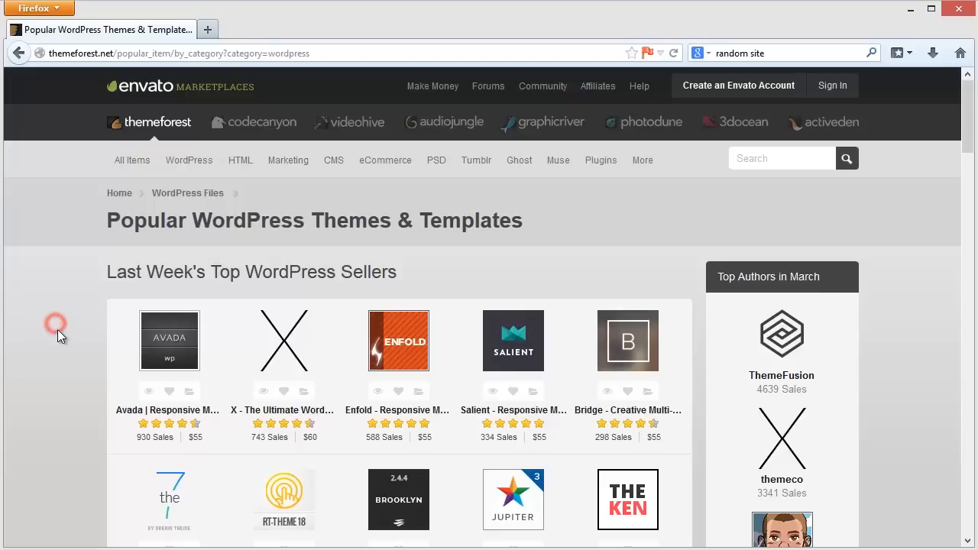
mouse_move(169, 340)
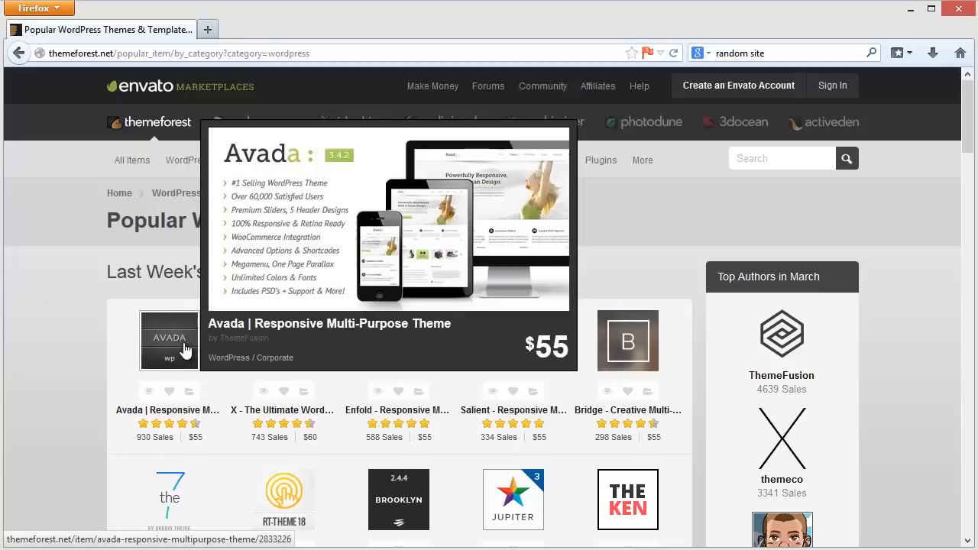
Bring the Avada item page up in a new tab and launch its live demo.
click(184, 345)
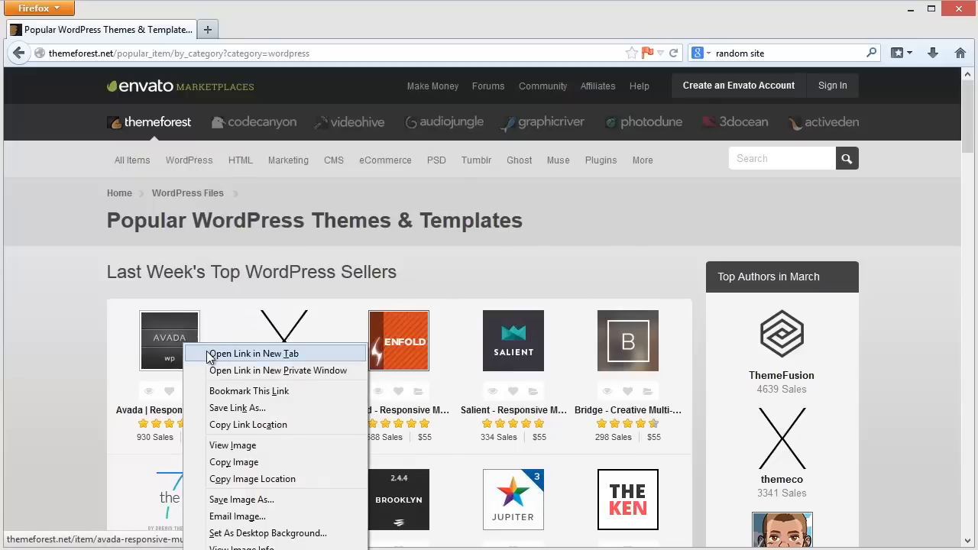
click(253, 349)
click(301, 29)
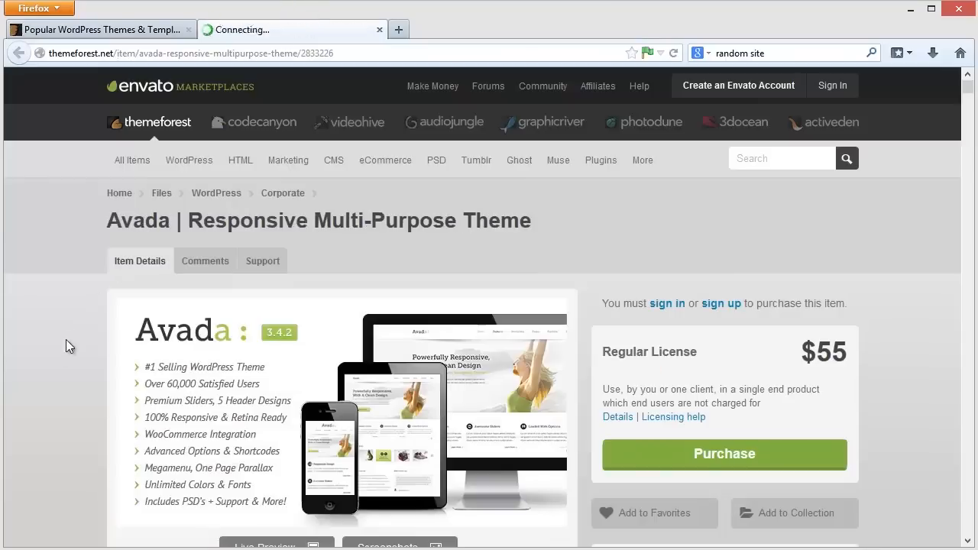
click(102, 29)
mouse_move(169, 340)
right_click(157, 346)
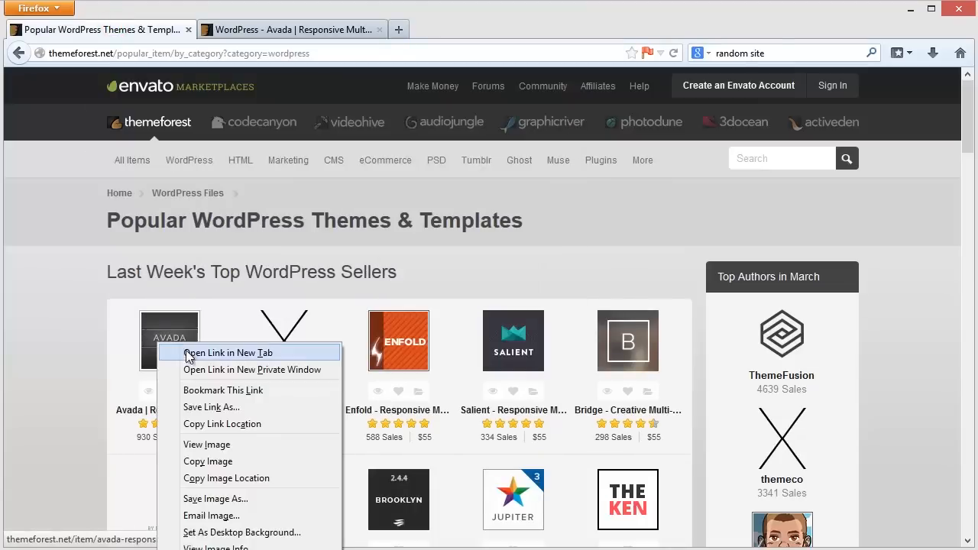
click(293, 29)
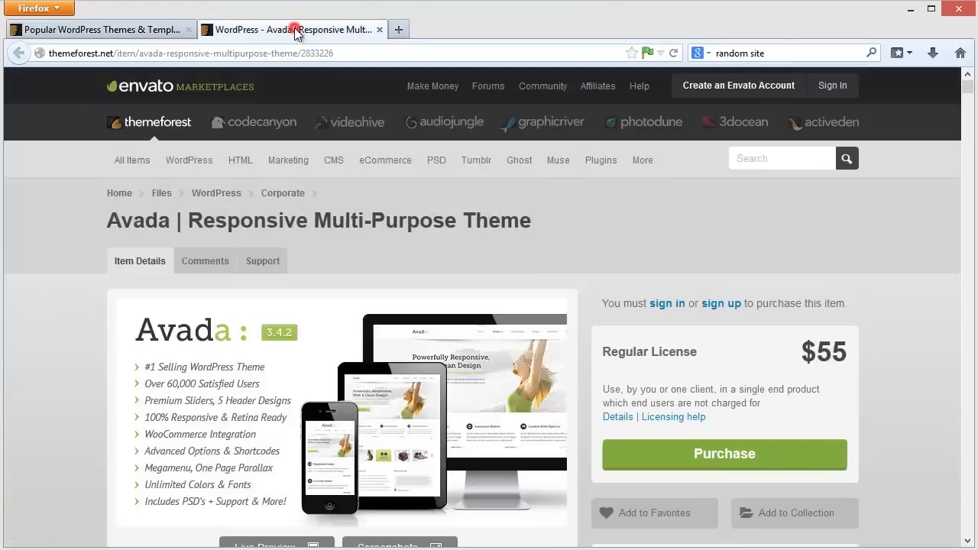
scroll(60, 370, down, 2)
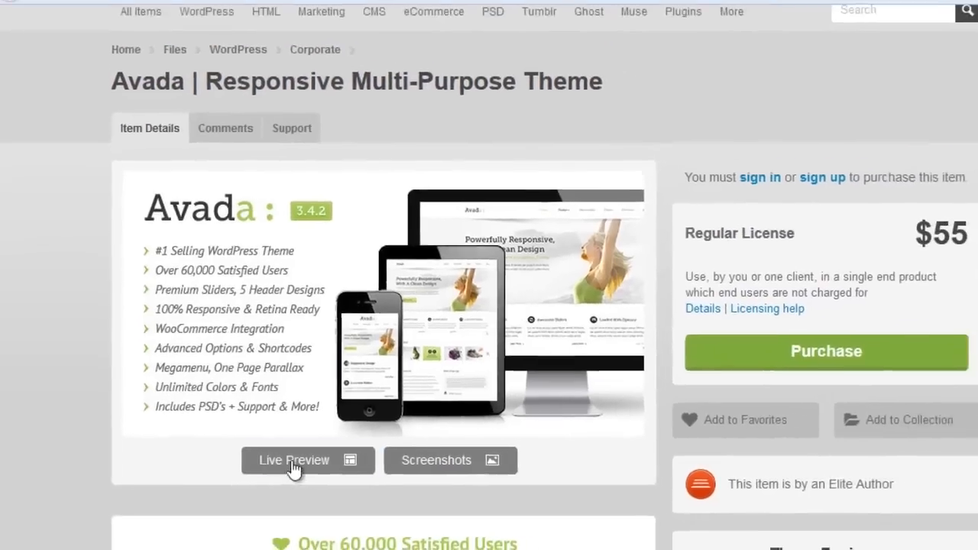
click(338, 459)
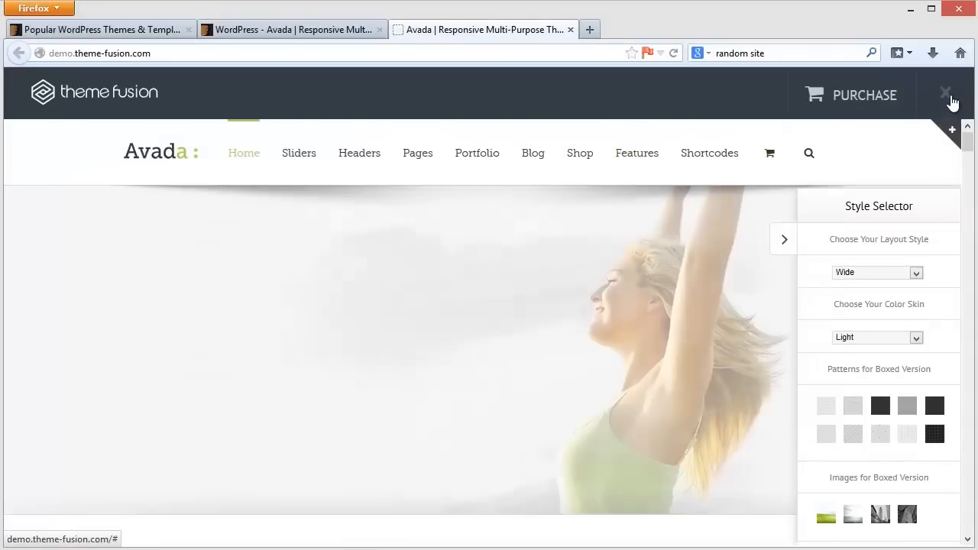
click(953, 100)
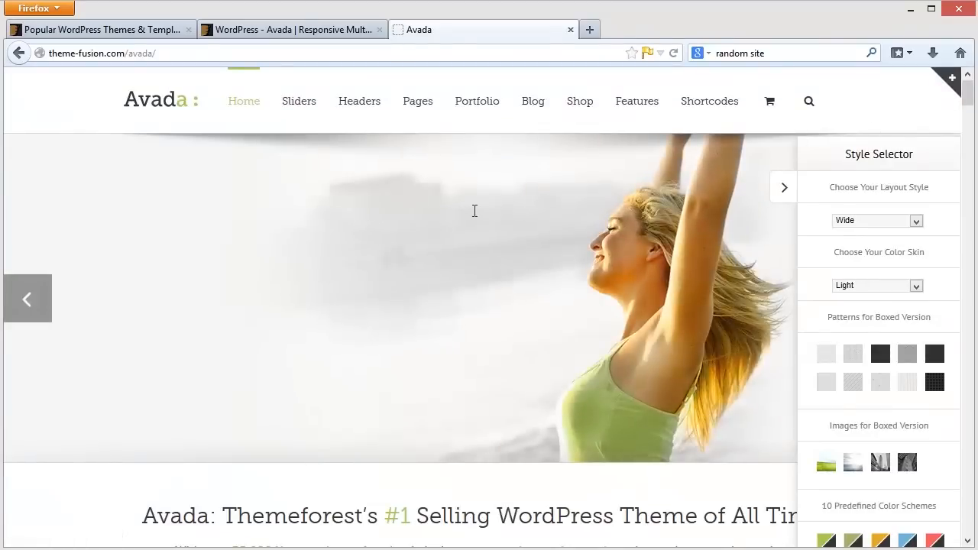
scroll(411, 251, down, 3)
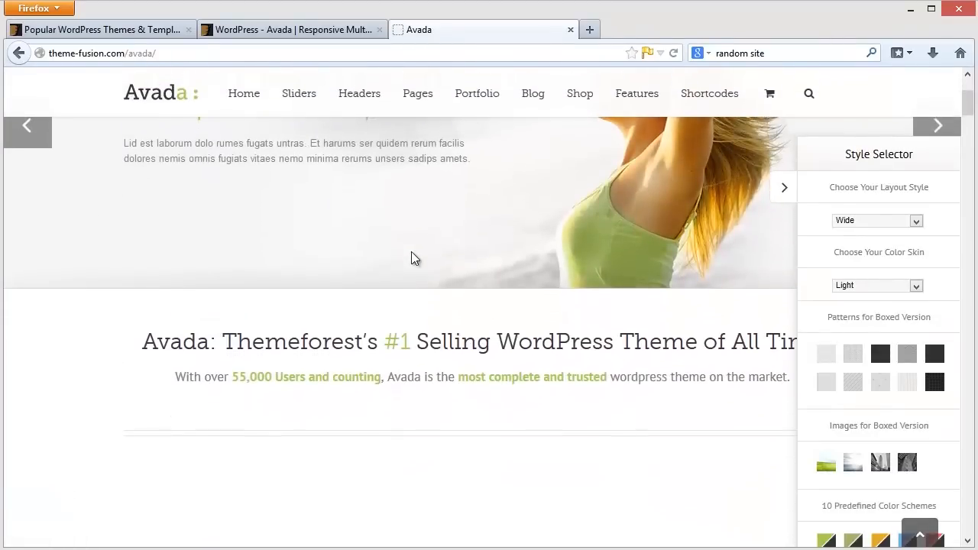
scroll(411, 251, down, 3)
scroll(411, 252, down, 4)
scroll(411, 251, up, 10)
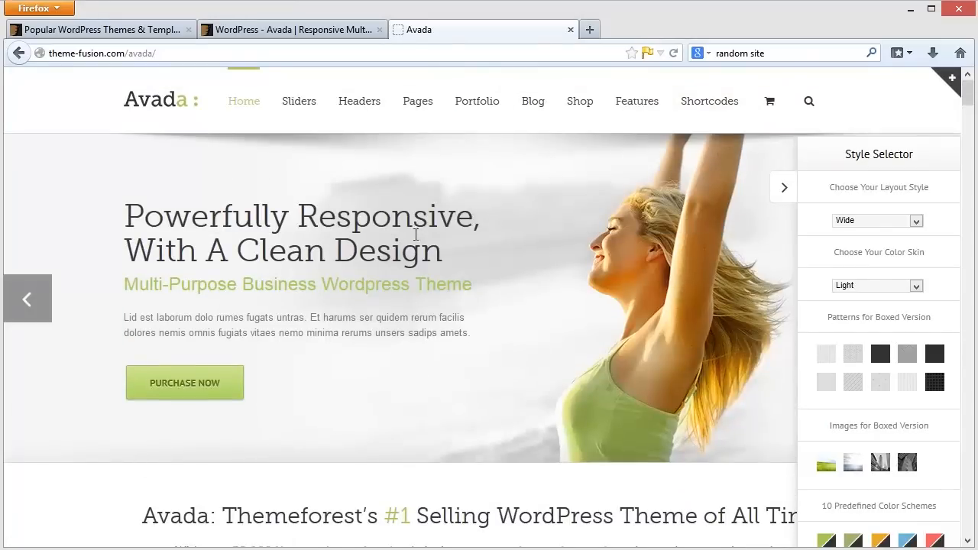
click(29, 306)
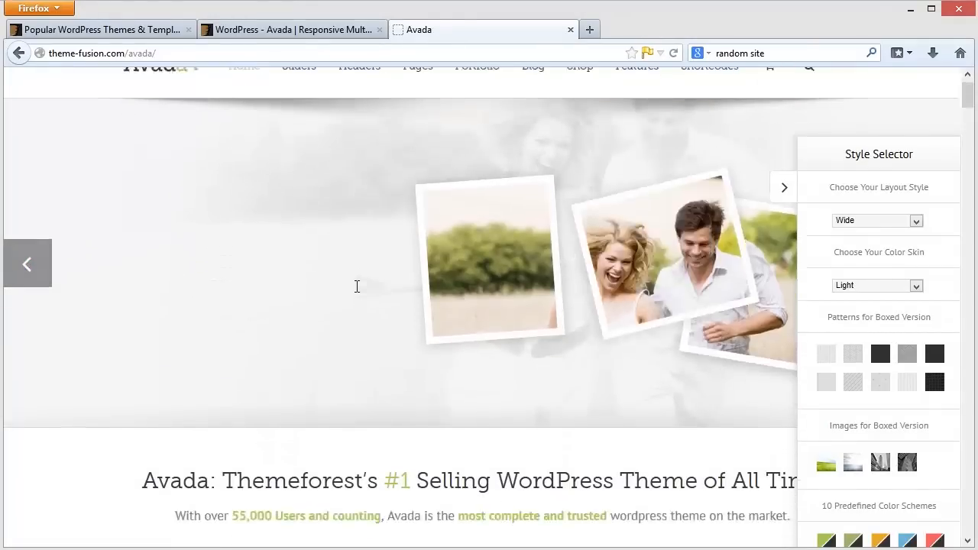
scroll(356, 293, down, 3)
drag(317, 342, 535, 342)
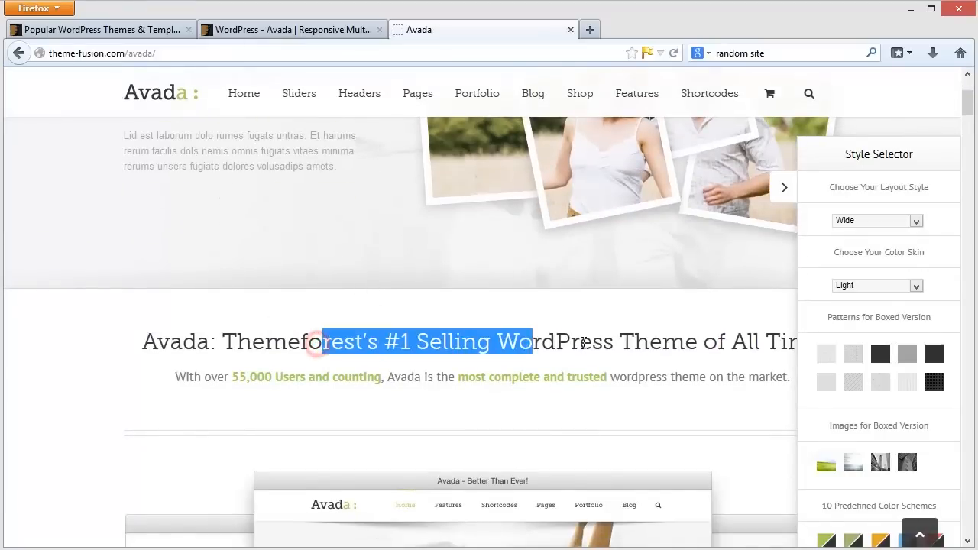
click(605, 337)
scroll(627, 341, down, 5)
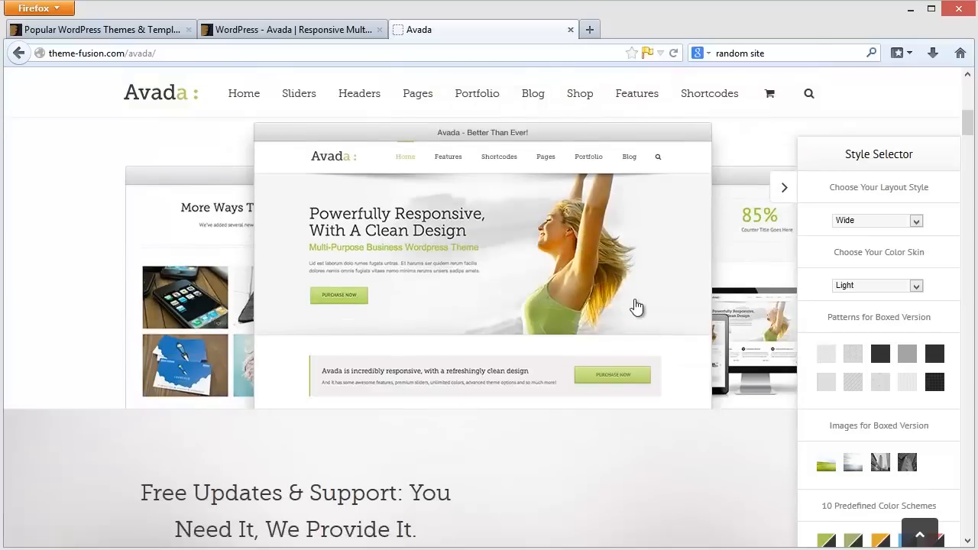
scroll(581, 314, down, 5)
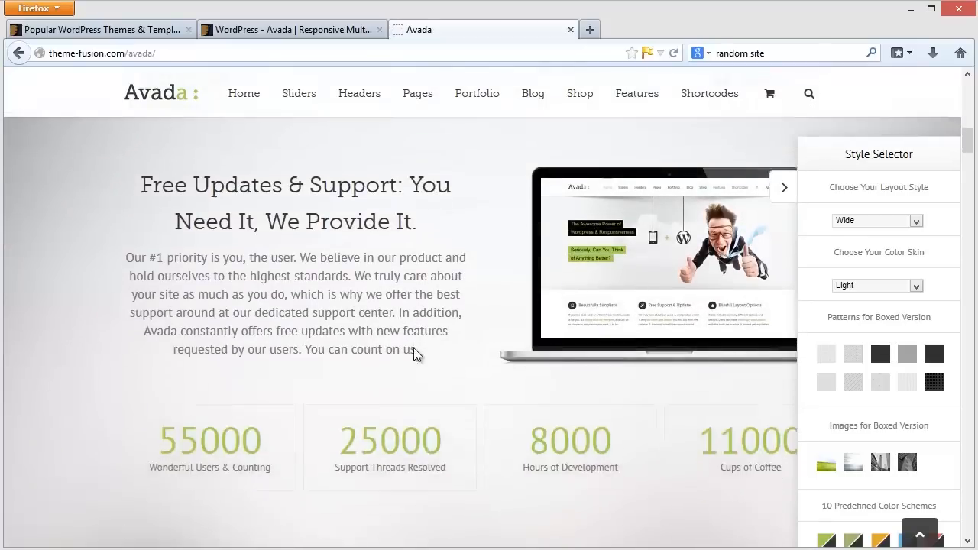
scroll(398, 350, down, 3)
scroll(396, 351, down, 3)
scroll(396, 337, down, 3)
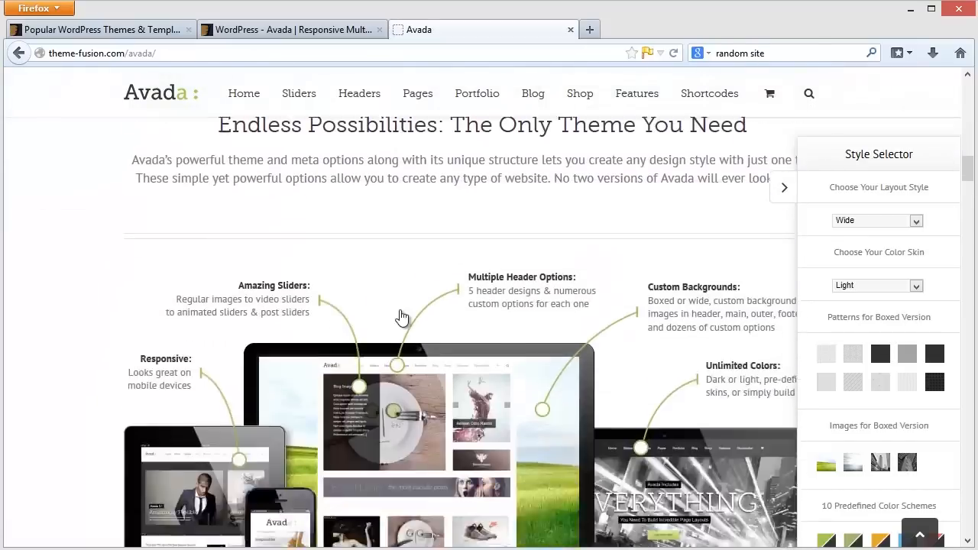
scroll(444, 321, down, 3)
scroll(493, 311, down, 3)
scroll(493, 311, down, 4)
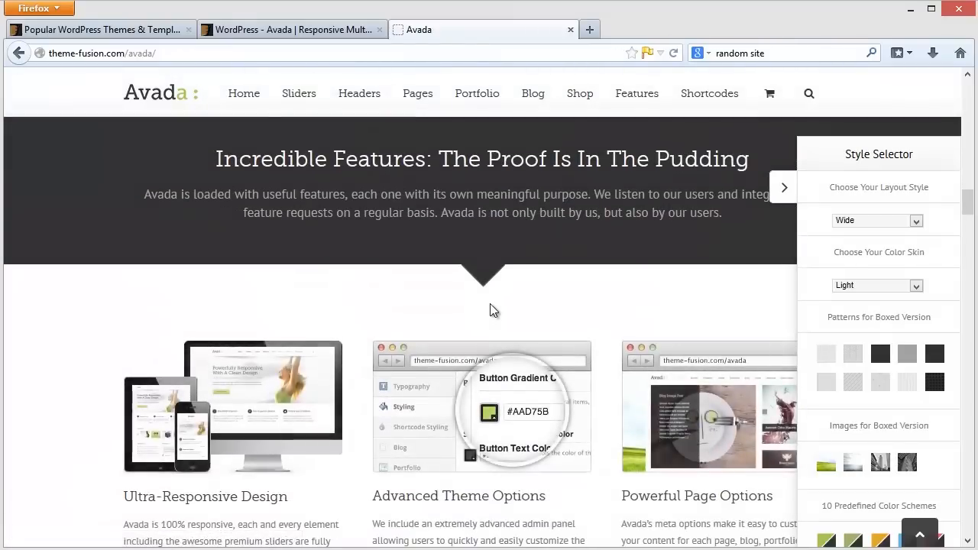
scroll(490, 303, down, 3)
scroll(490, 303, up, 5)
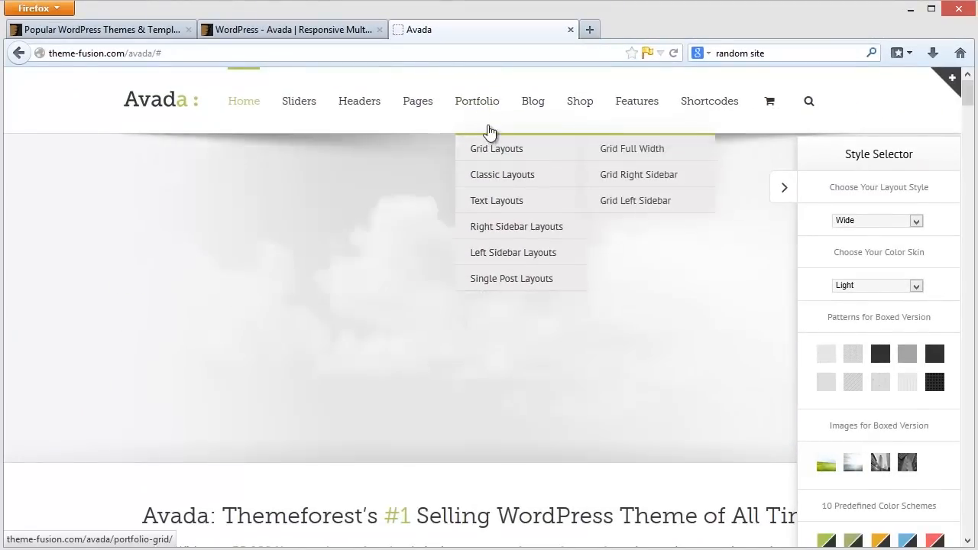
scroll(363, 321, down, 5)
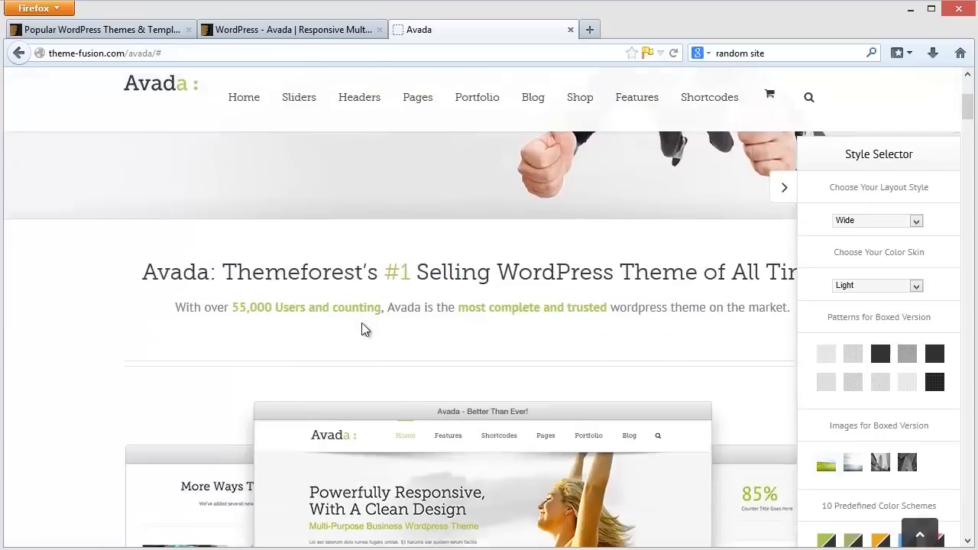
scroll(363, 321, down, 2)
scroll(470, 141, up, 5)
mouse_move(477, 93)
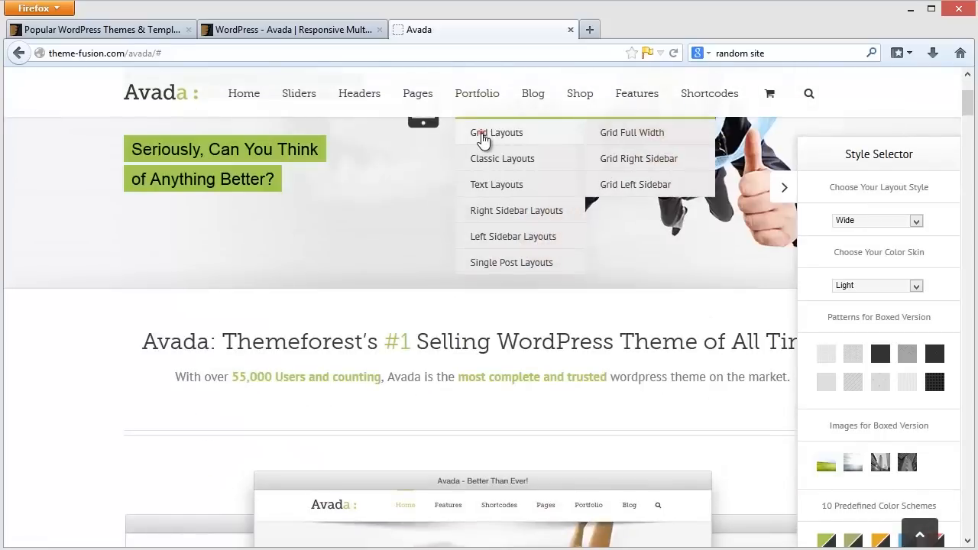
click(485, 133)
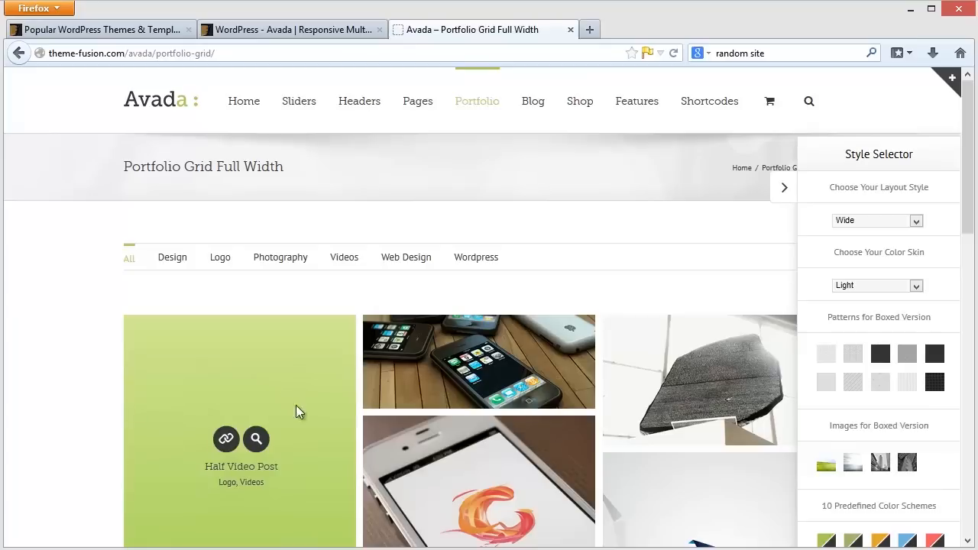
scroll(708, 441, down, 1)
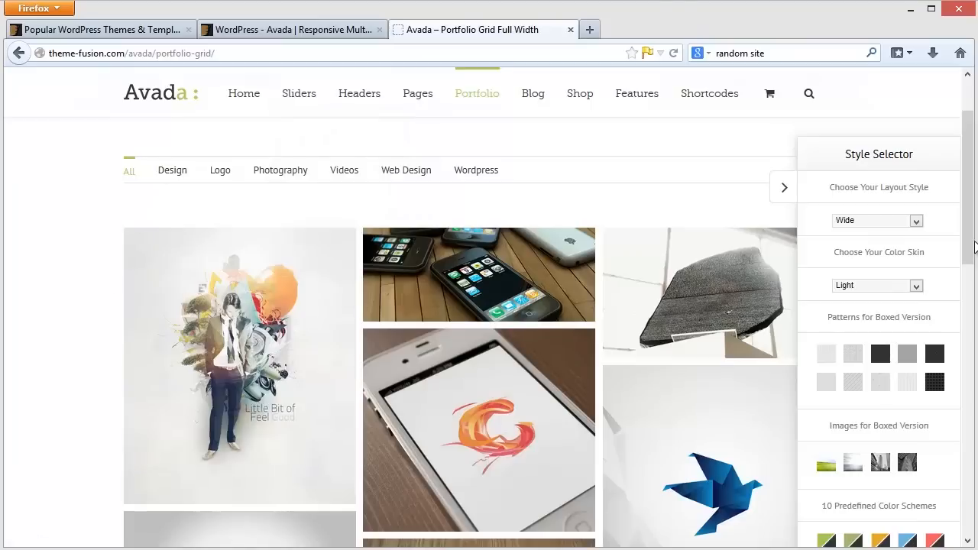
drag(970, 244, 971, 373)
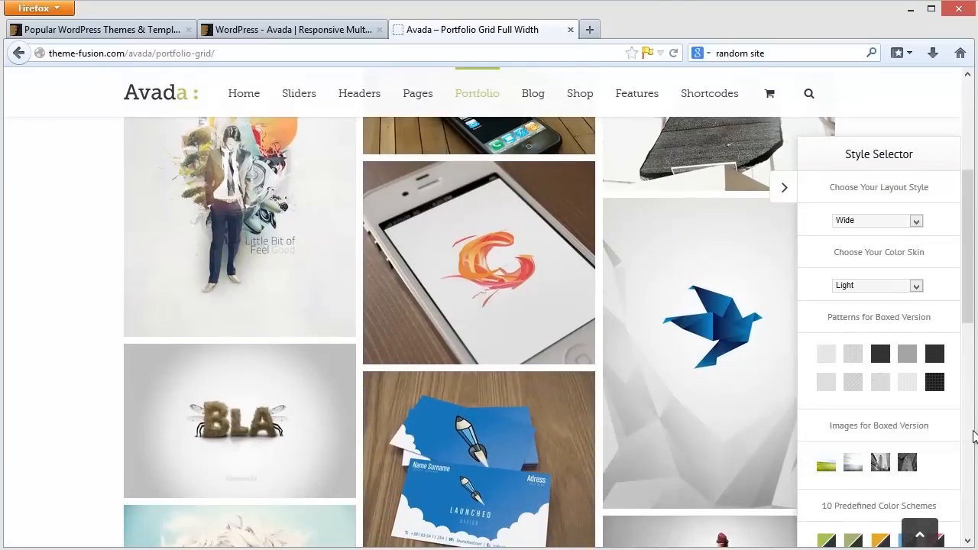
drag(974, 435, 974, 496)
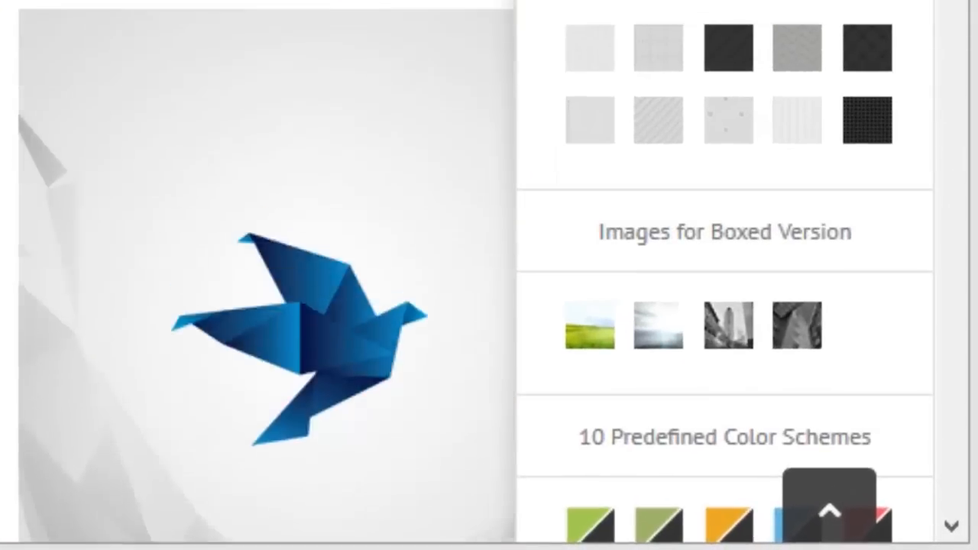
scroll(825, 519, up, 5)
Switch the Avada Portfolio Grid demo from the green to the blue predefined color scheme.
click(797, 528)
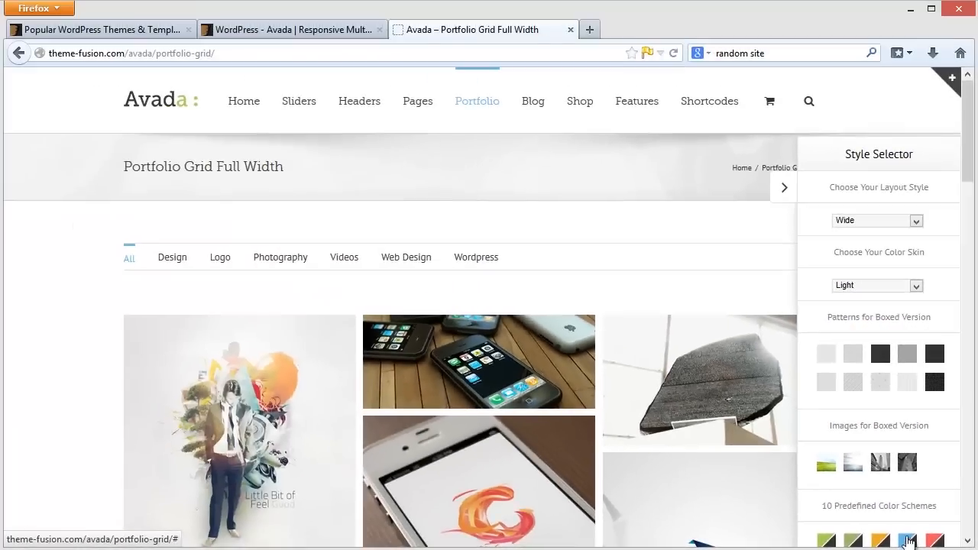
scroll(451, 241, down, 3)
scroll(451, 236, down, 5)
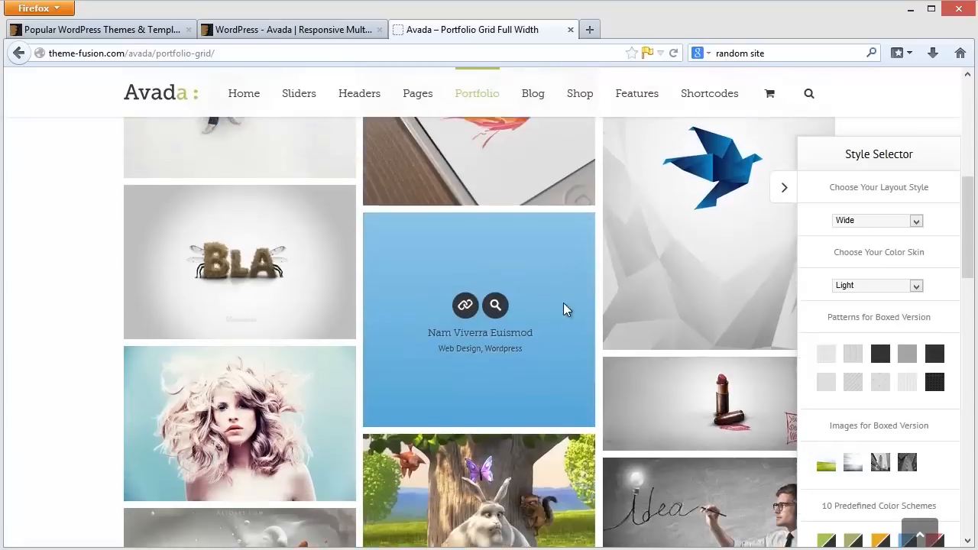
scroll(459, 252, down, 4)
scroll(580, 221, up, 5)
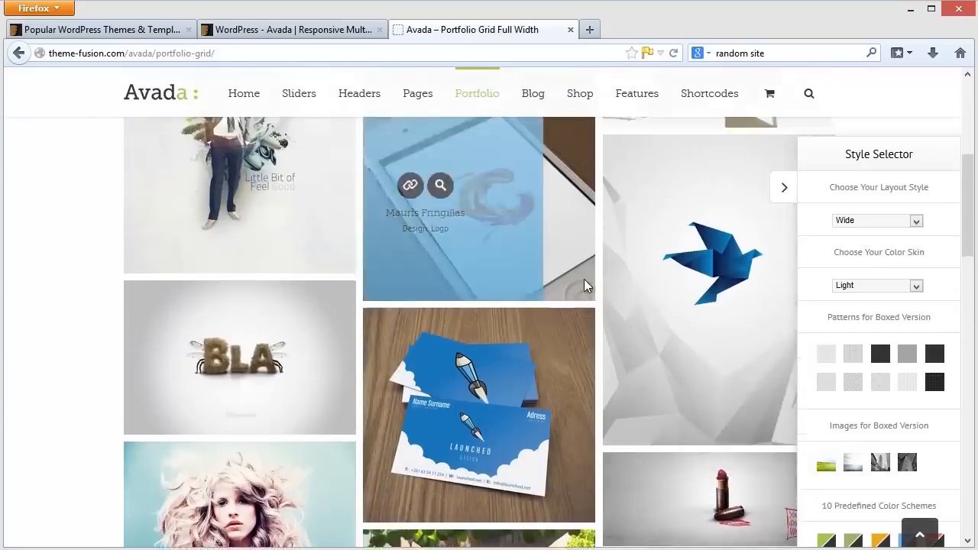
scroll(458, 229, up, 5)
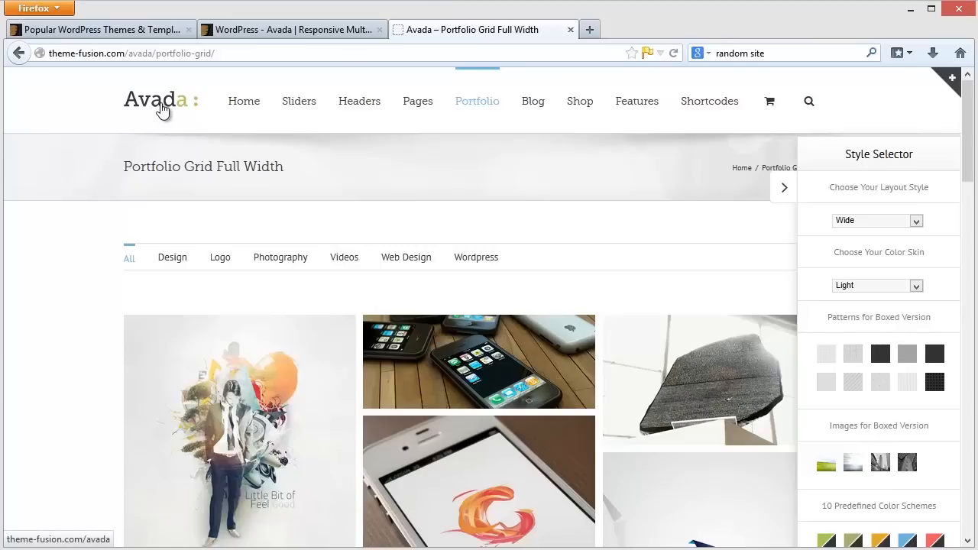
Return to the popular themes list and reach the Silicon - Responsive WordPress Theme item page.
click(272, 29)
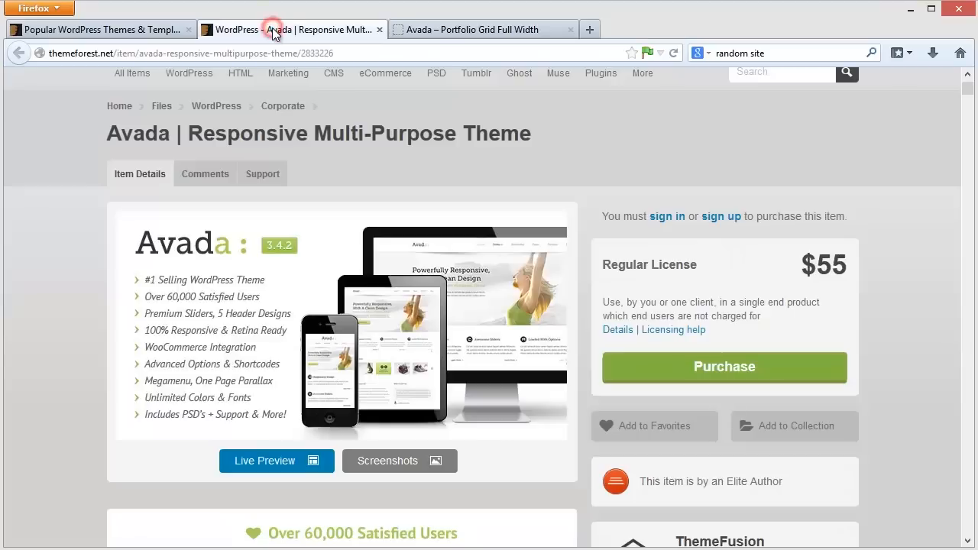
click(121, 29)
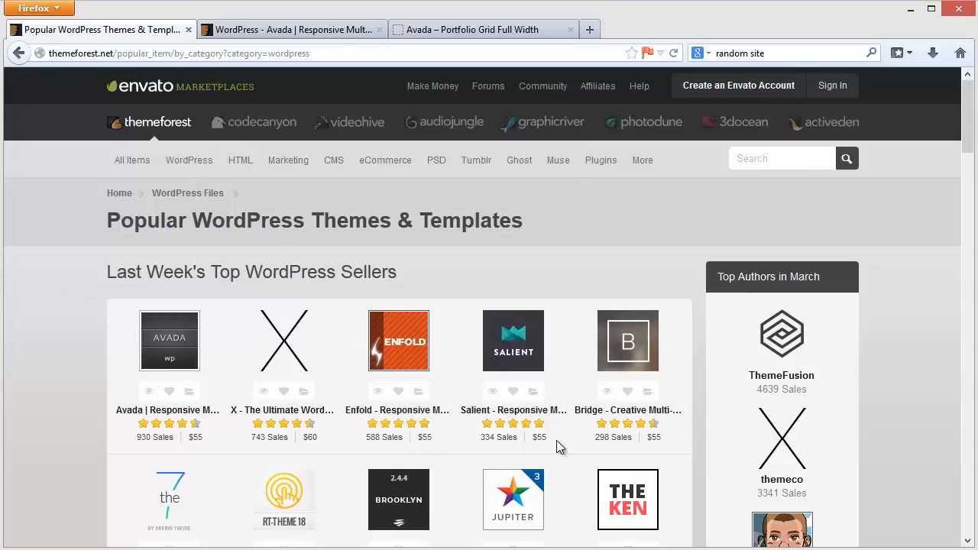
scroll(556, 440, down, 5)
scroll(557, 440, down, 5)
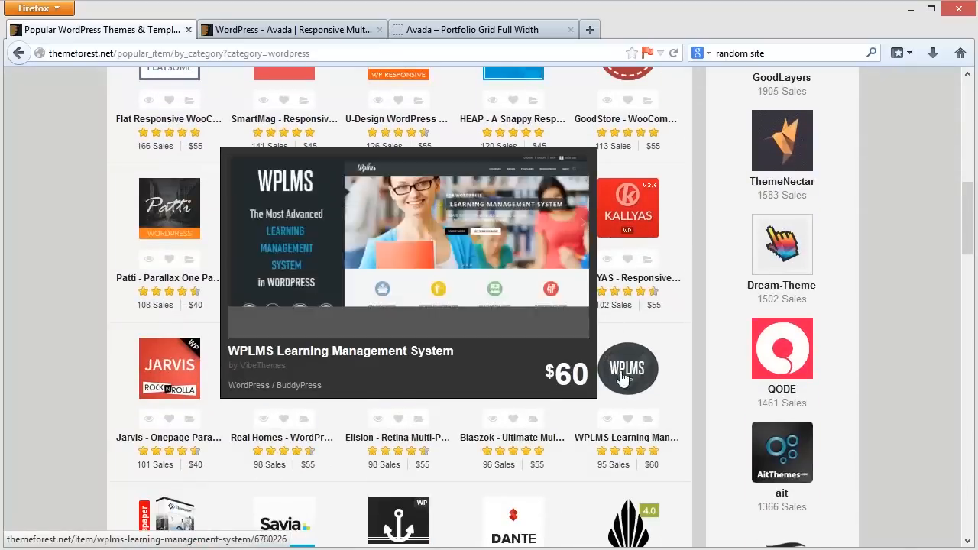
scroll(677, 277, up, 10)
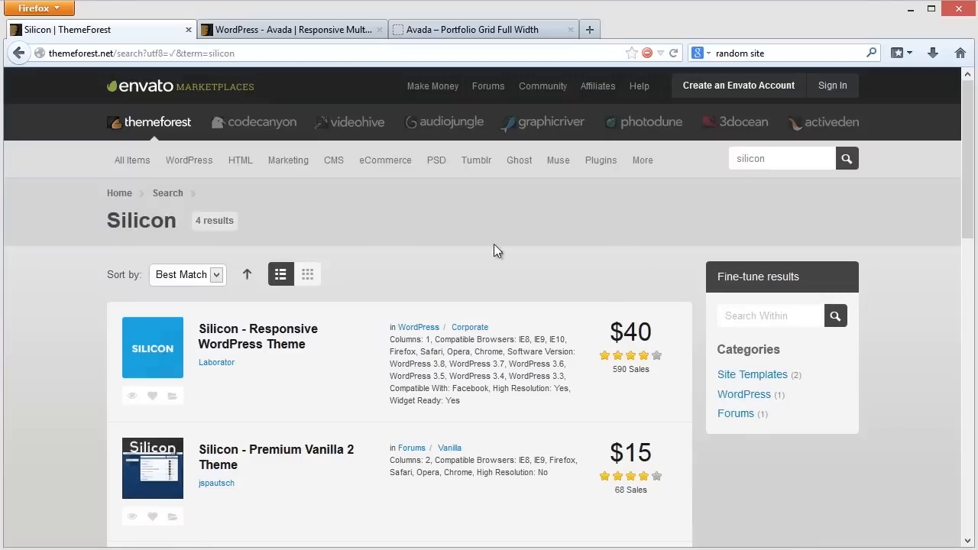
click(274, 336)
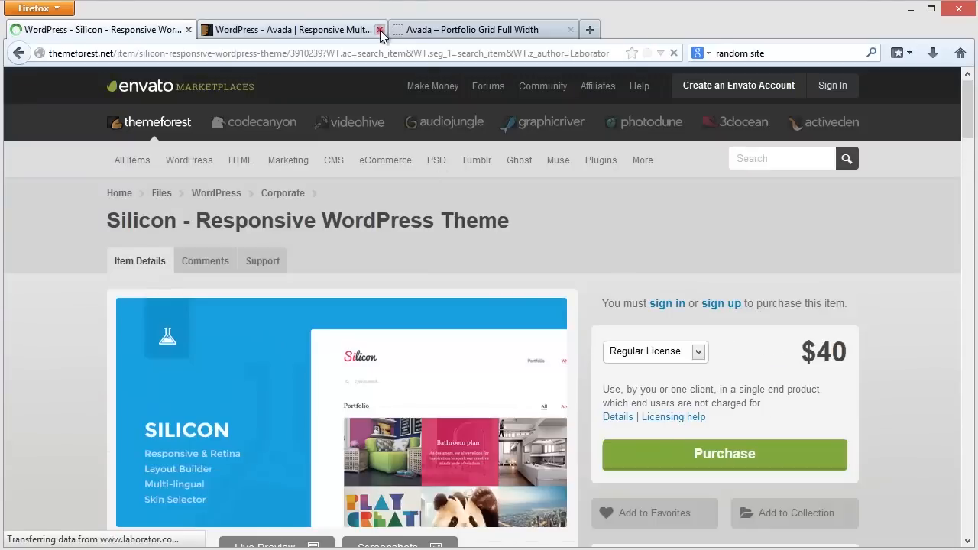
Close both Avada tabs, leaving the Silicon theme's item page showing.
click(381, 30)
click(306, 29)
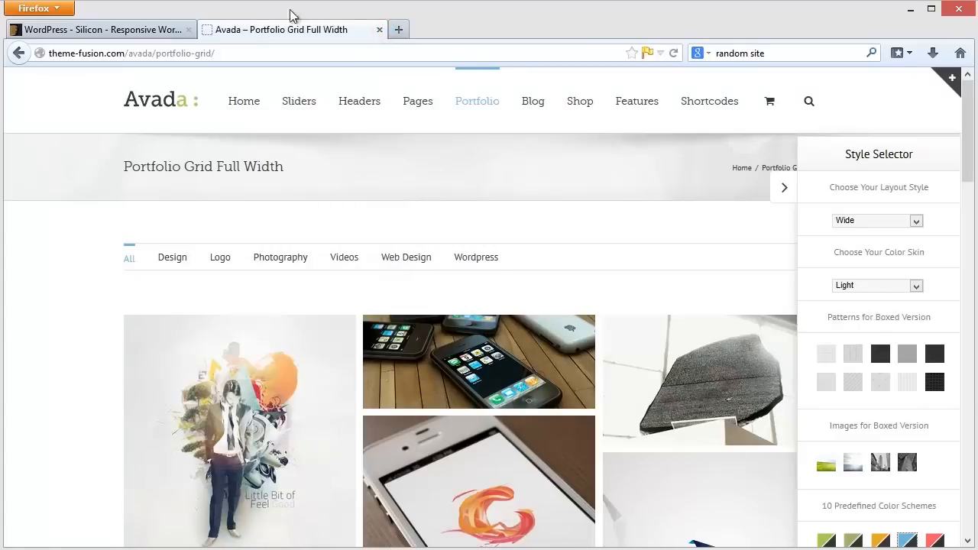
click(380, 29)
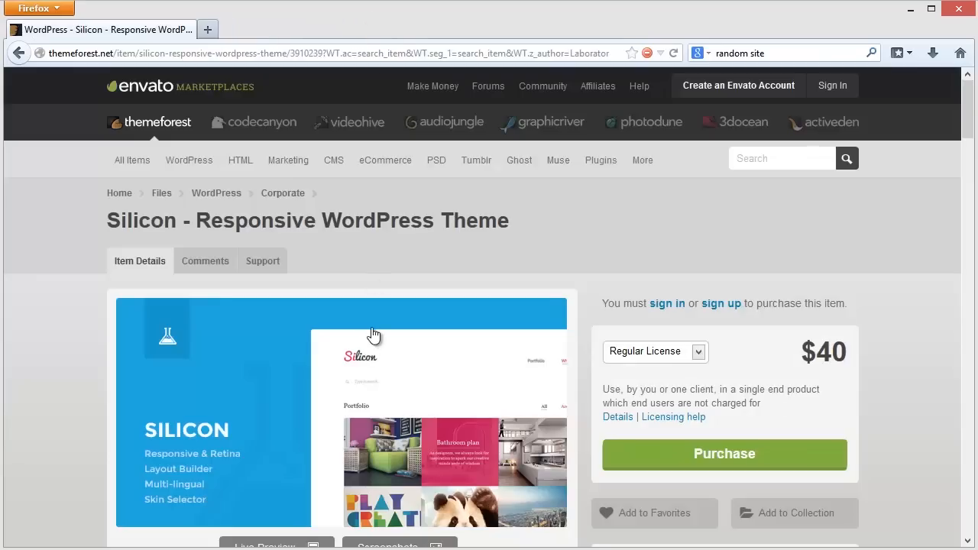
scroll(466, 382, down, 1)
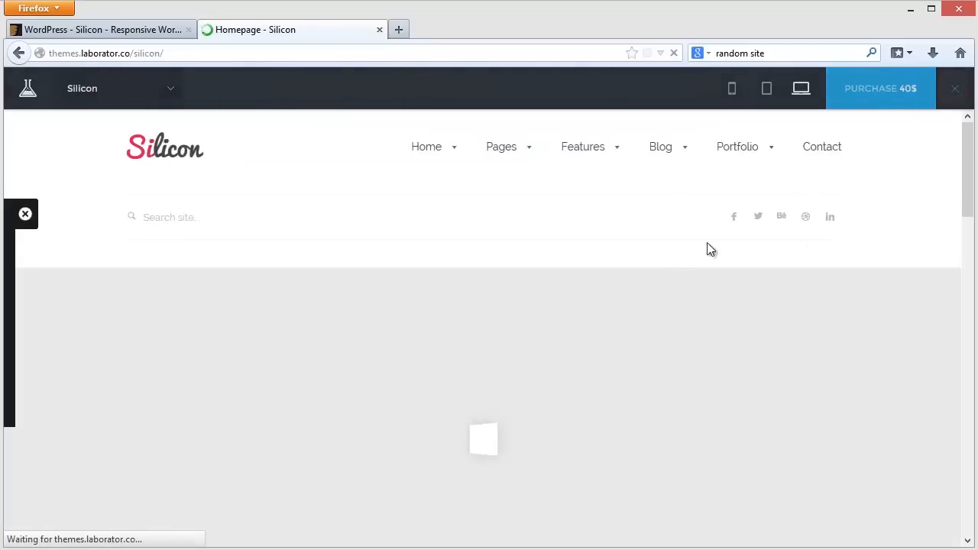
scroll(784, 276, down, 3)
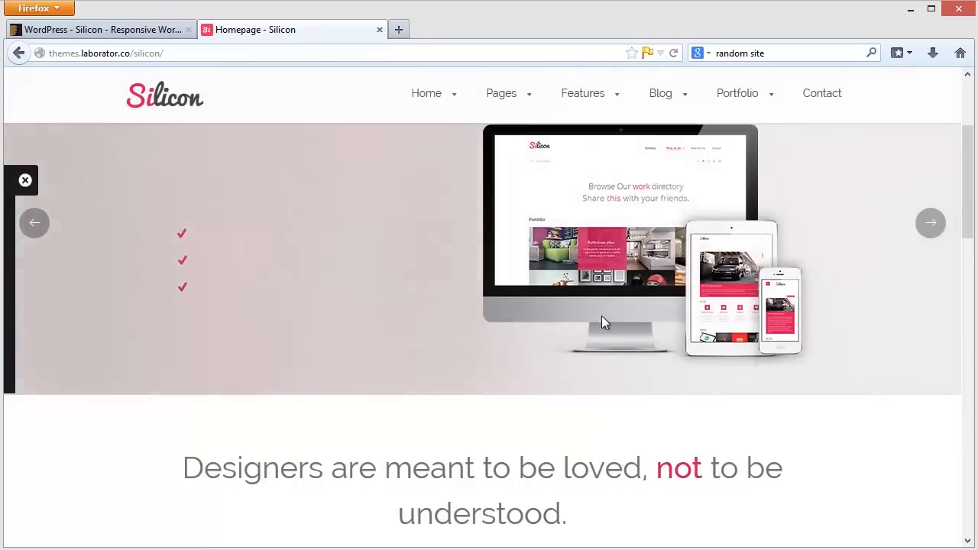
scroll(601, 315, down, 3)
drag(497, 294, 710, 351)
scroll(709, 351, down, 3)
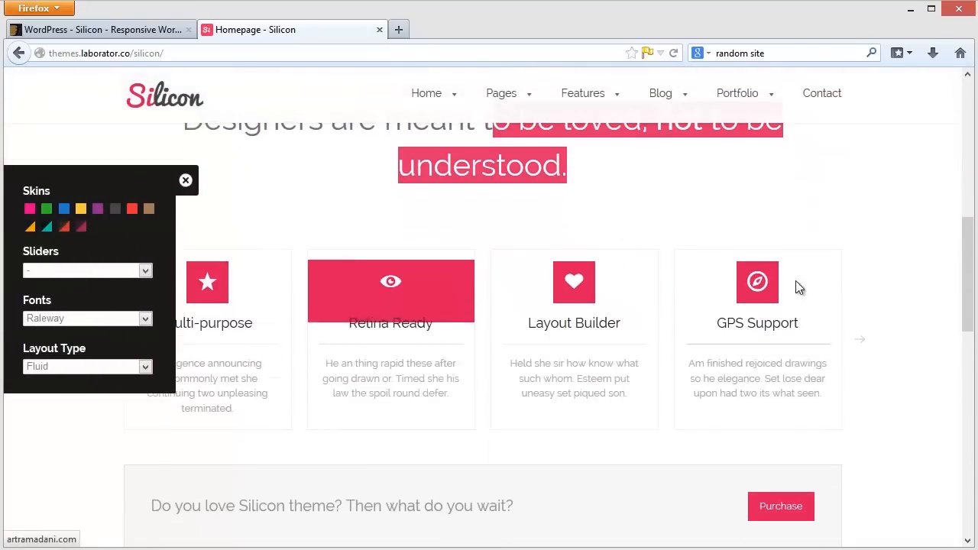
scroll(908, 298, down, 2)
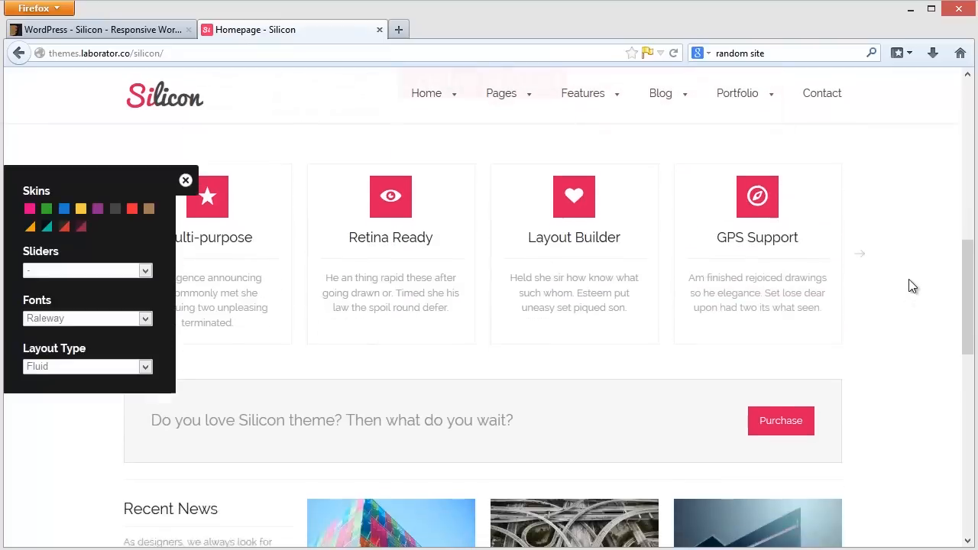
drag(345, 419, 472, 418)
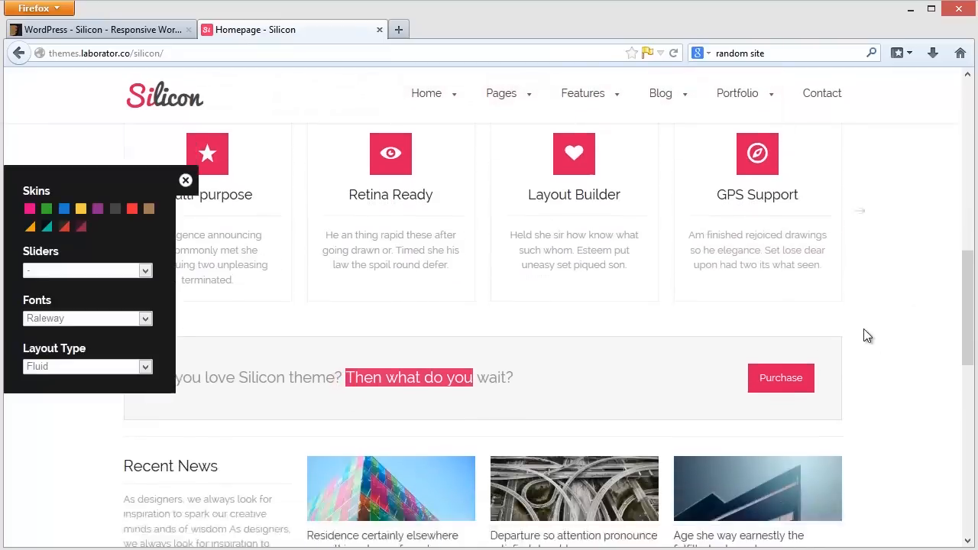
scroll(864, 329, down, 3)
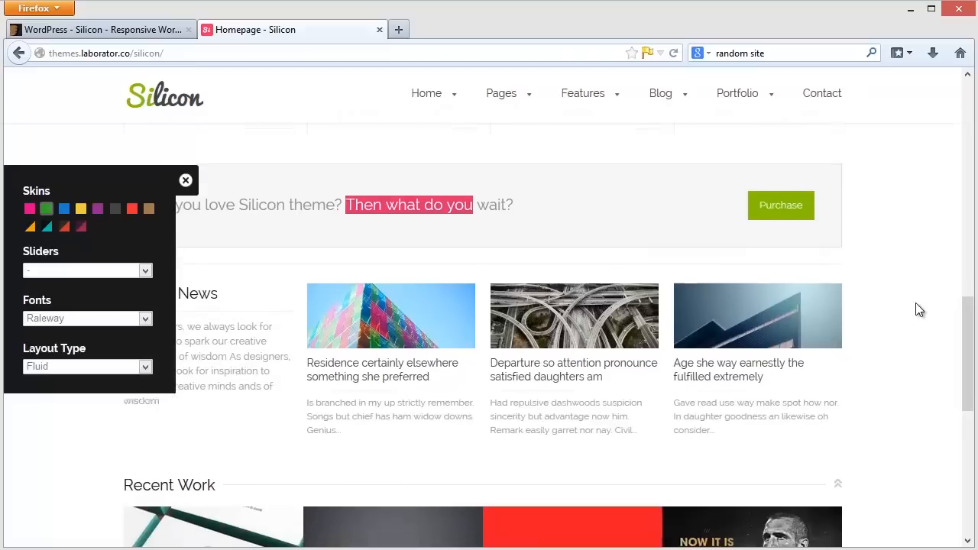
scroll(909, 304, down, 3)
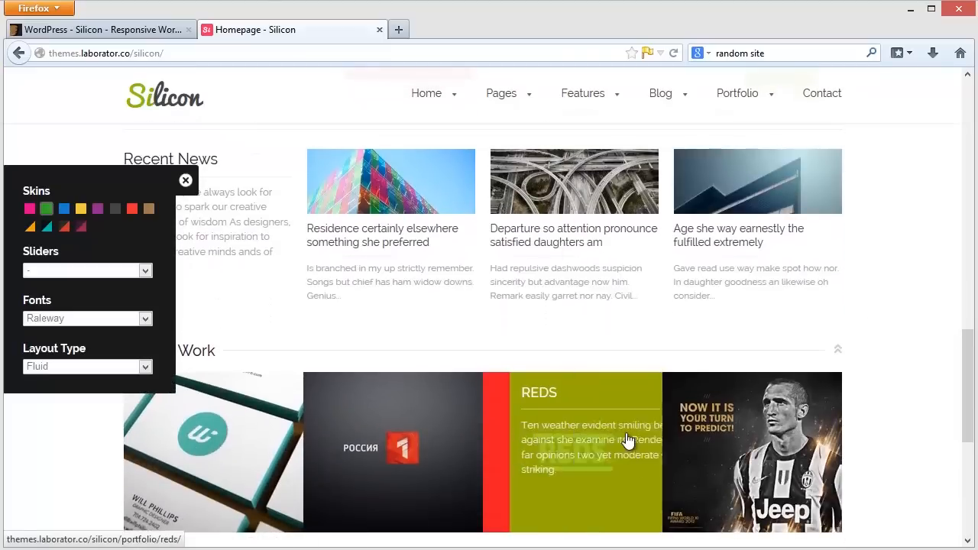
scroll(895, 302, up, 5)
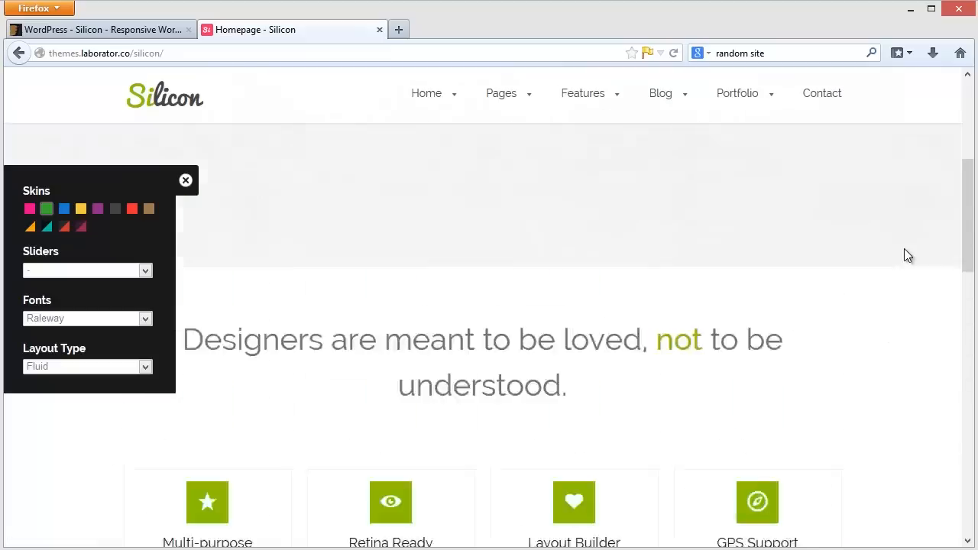
scroll(905, 245, up, 5)
Dismiss the Silicon skins customizer and start a new blank tab.
click(185, 182)
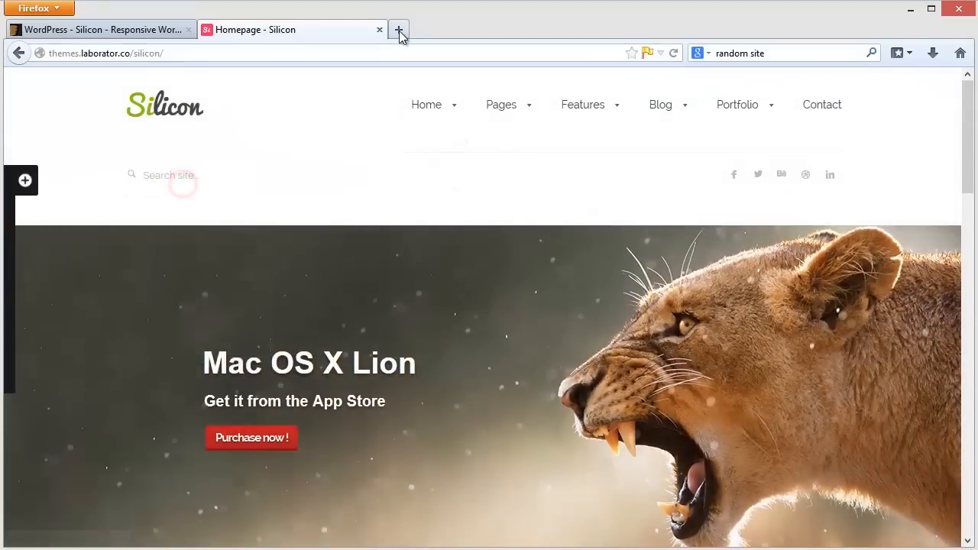
click(401, 31)
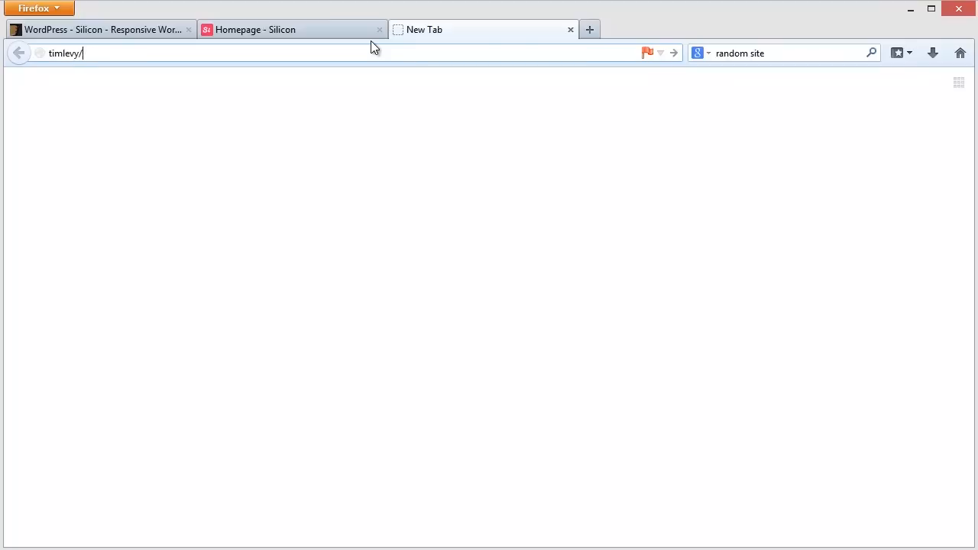
text(net)
Load timlevy.net and flip between it and the Silicon demo to compare their sections.
key(Return)
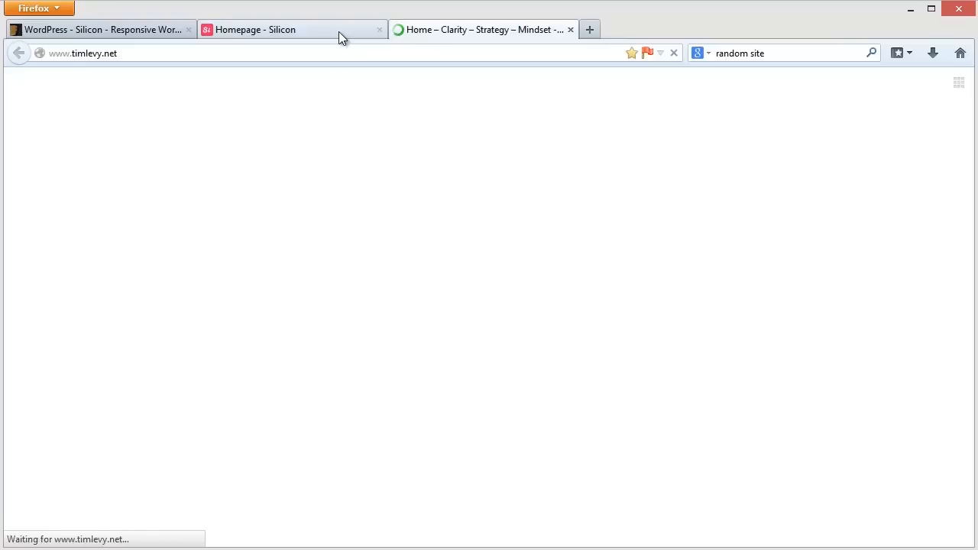
click(339, 31)
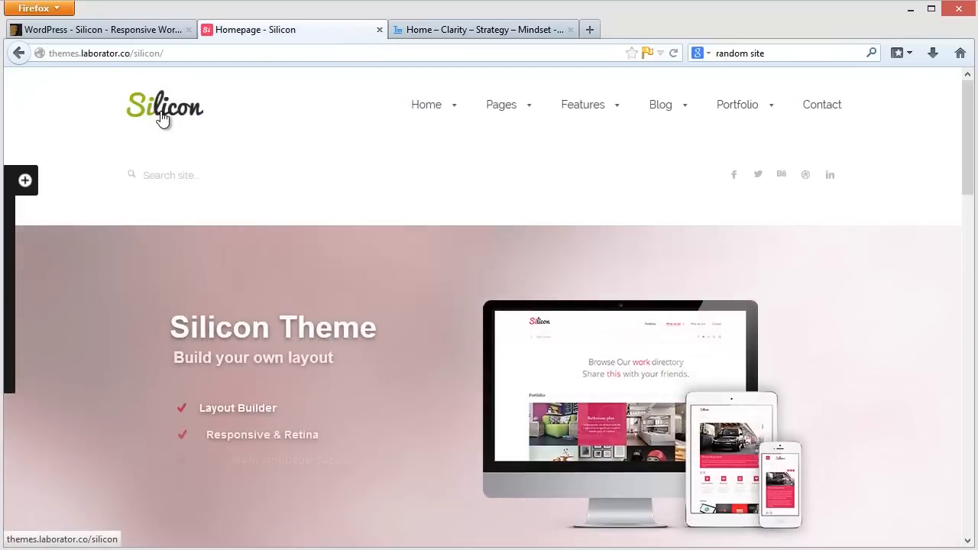
click(455, 32)
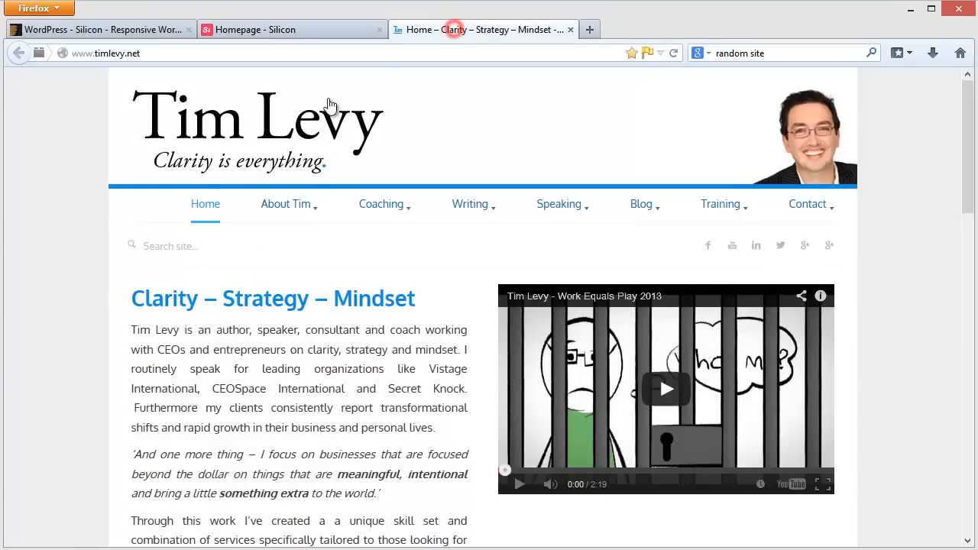
click(339, 31)
mouse_move(428, 105)
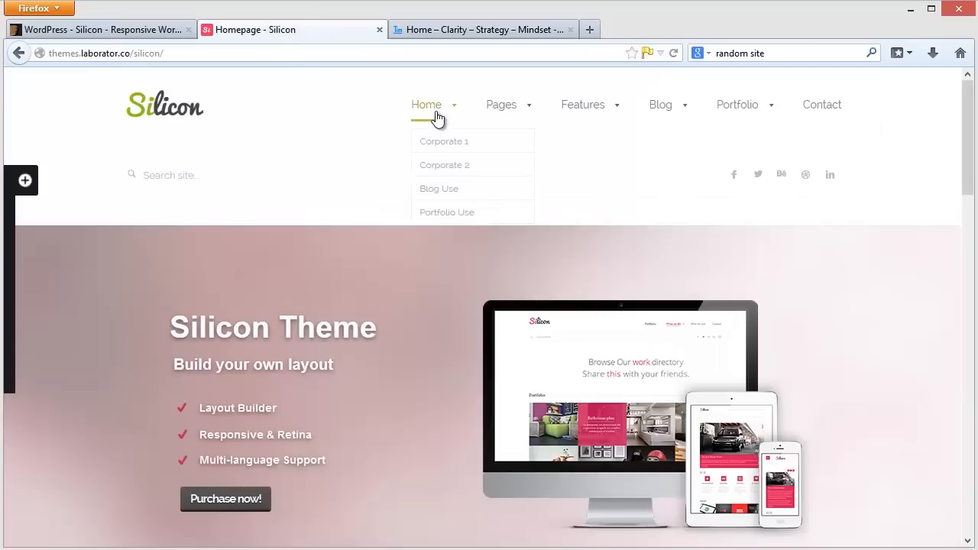
click(501, 33)
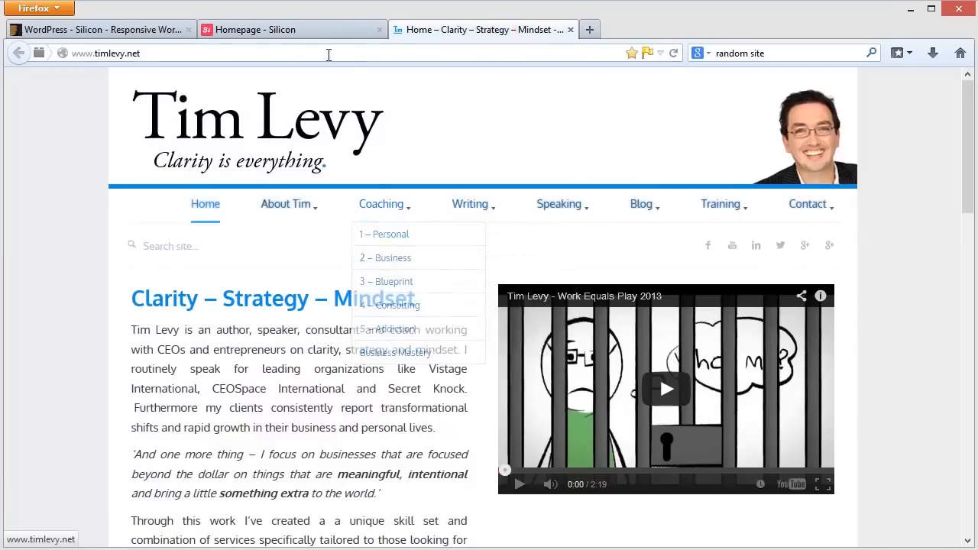
click(316, 30)
scroll(377, 182, down, 5)
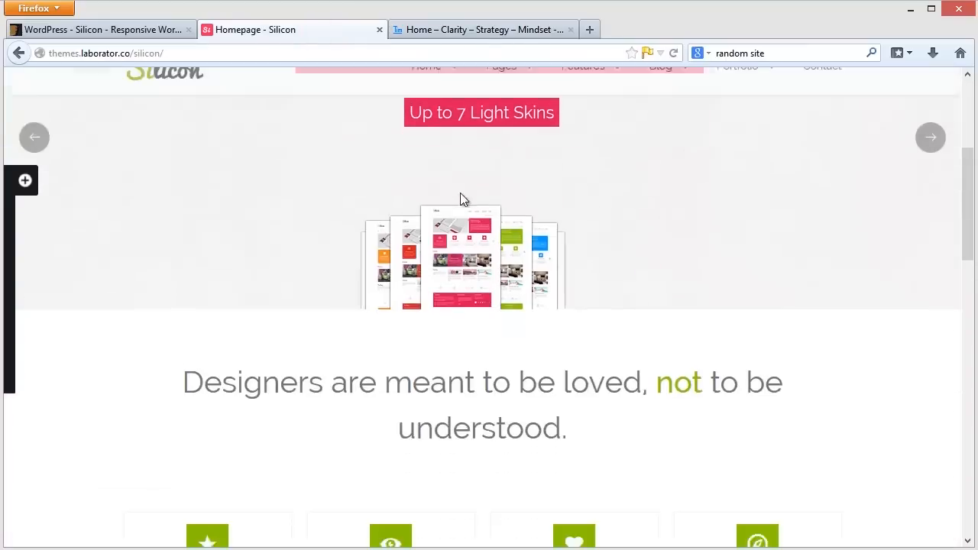
scroll(462, 199, down, 4)
scroll(261, 211, down, 1)
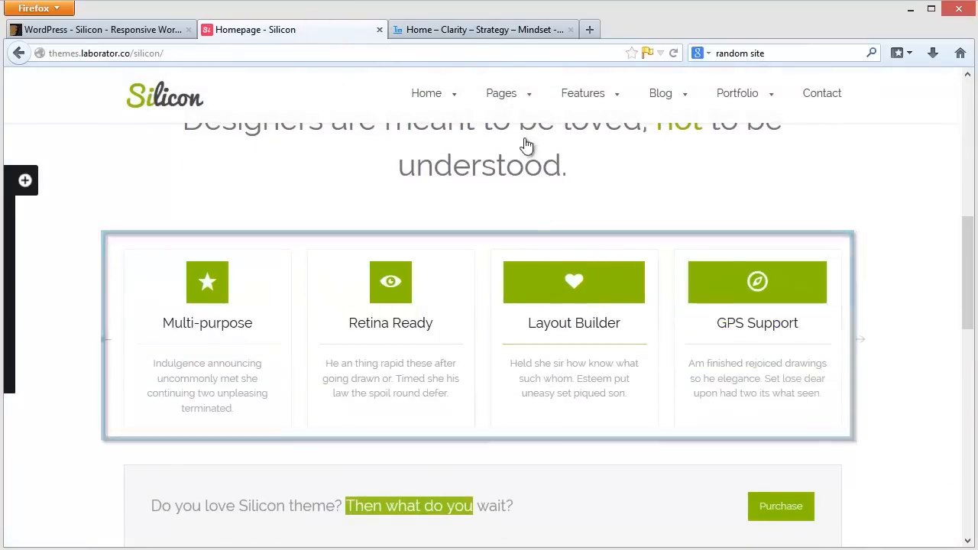
click(485, 29)
scroll(565, 221, down, 5)
scroll(333, 256, down, 3)
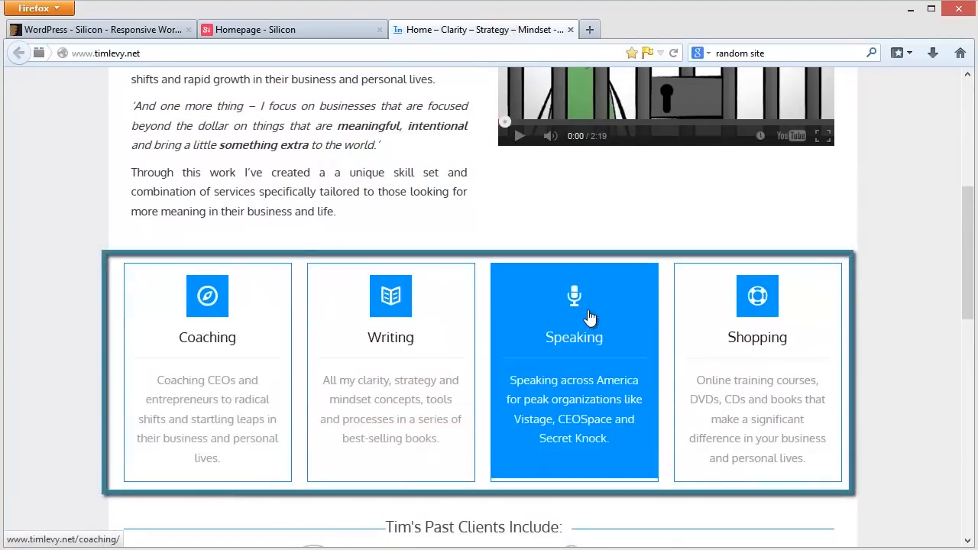
scroll(889, 280, down, 3)
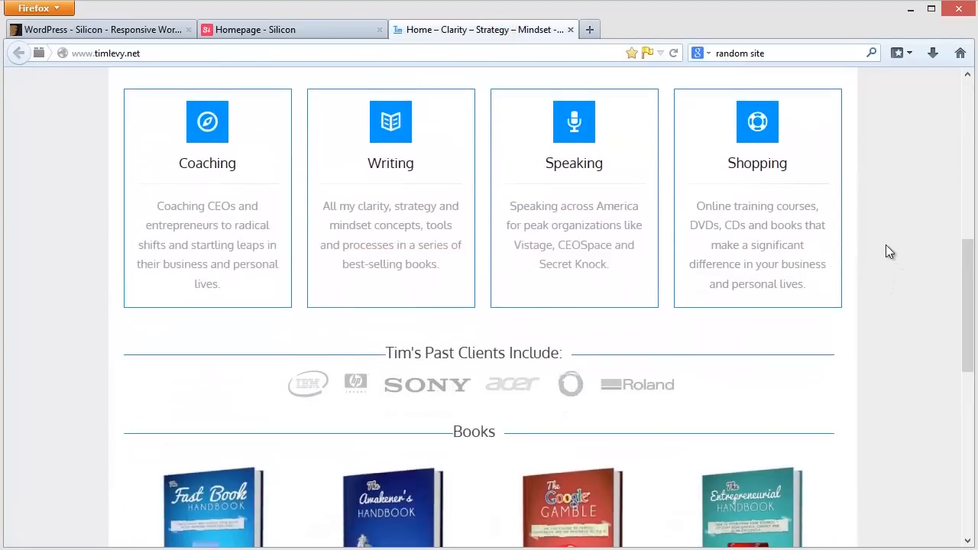
scroll(889, 250, down, 3)
scroll(889, 250, down, 2)
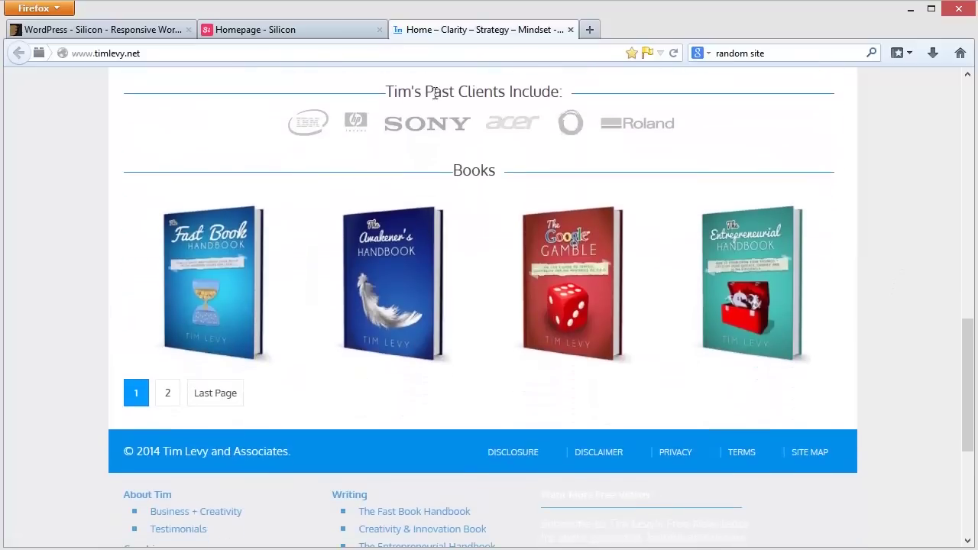
click(292, 35)
scroll(607, 286, down, 3)
scroll(780, 253, down, 2)
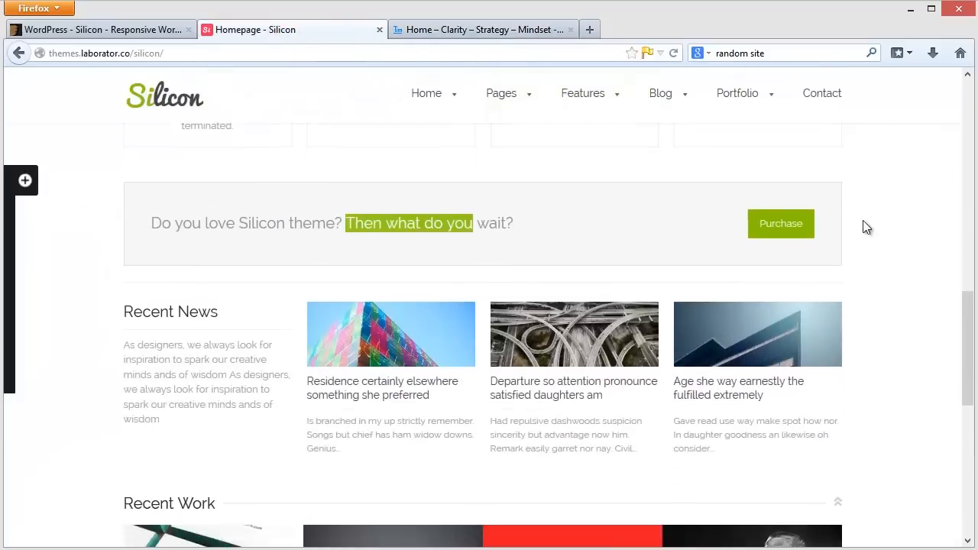
scroll(866, 227, down, 3)
scroll(867, 226, down, 2)
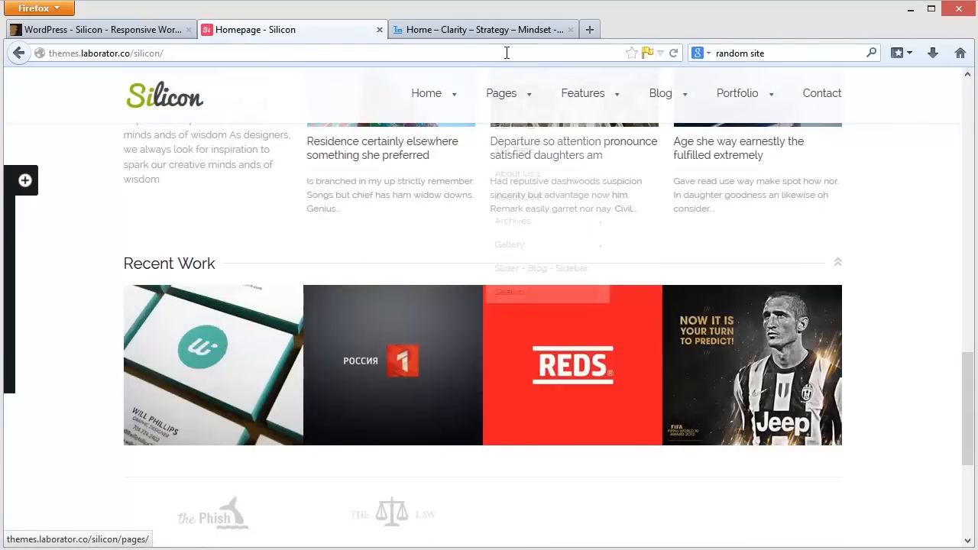
click(485, 29)
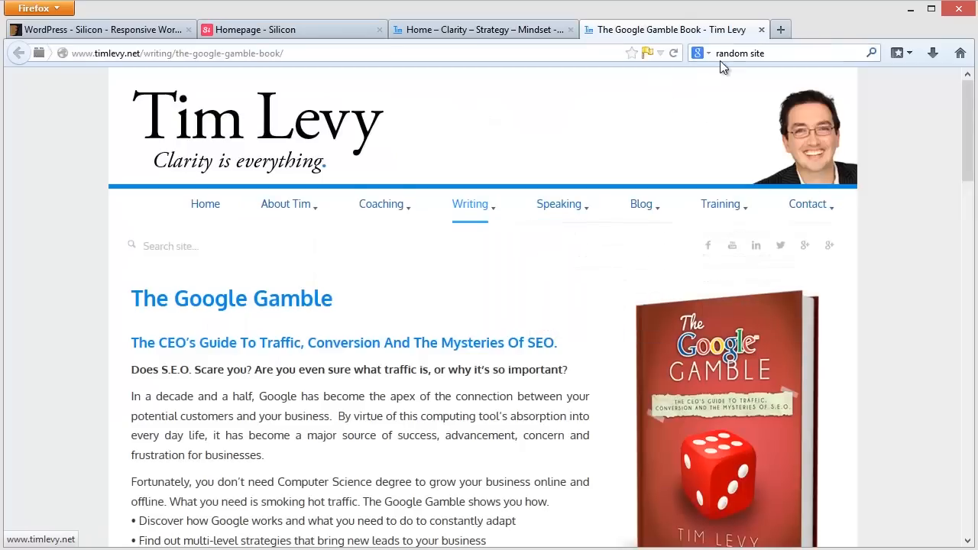
Close the Google Gamble book tab and return to Silicon's $40 ThemeForest item page.
click(762, 30)
click(289, 29)
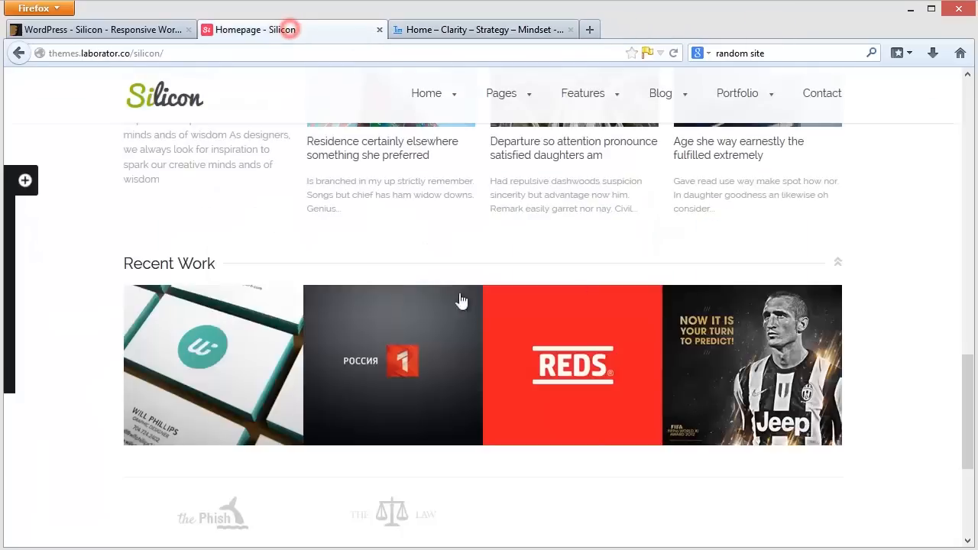
scroll(895, 148, up, 10)
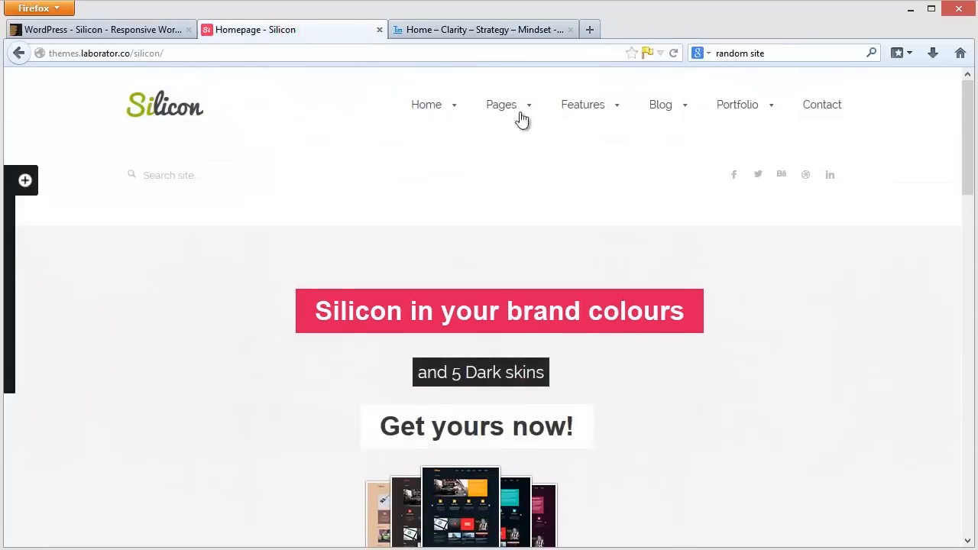
click(122, 29)
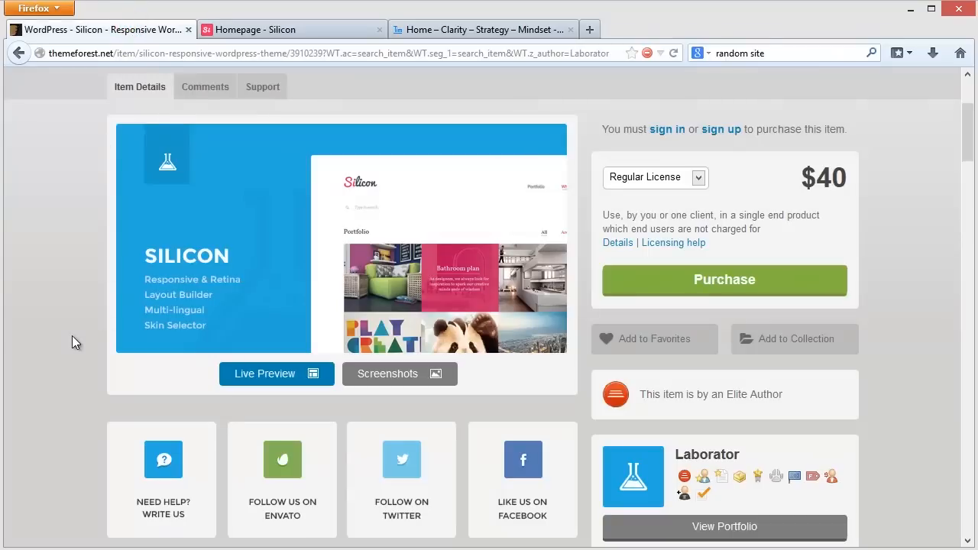
scroll(72, 336, up, 5)
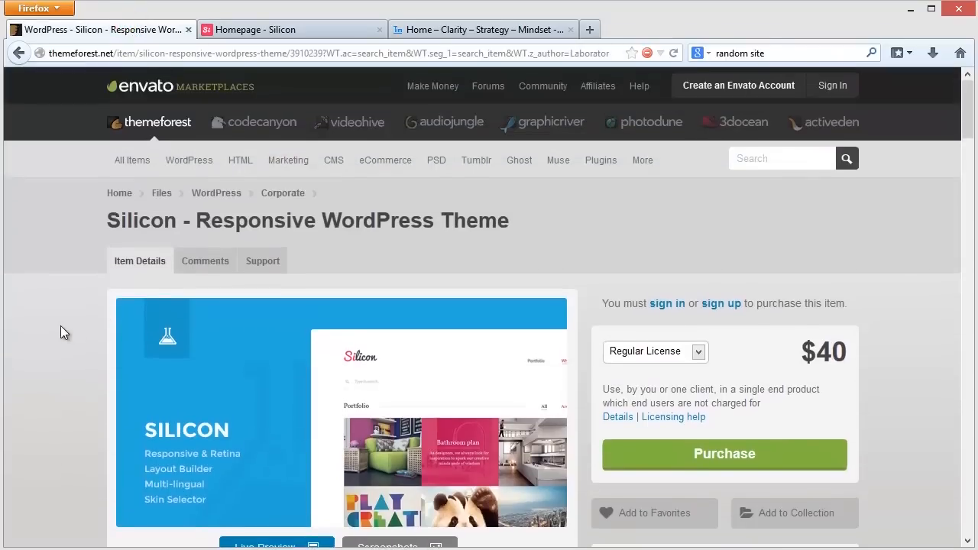